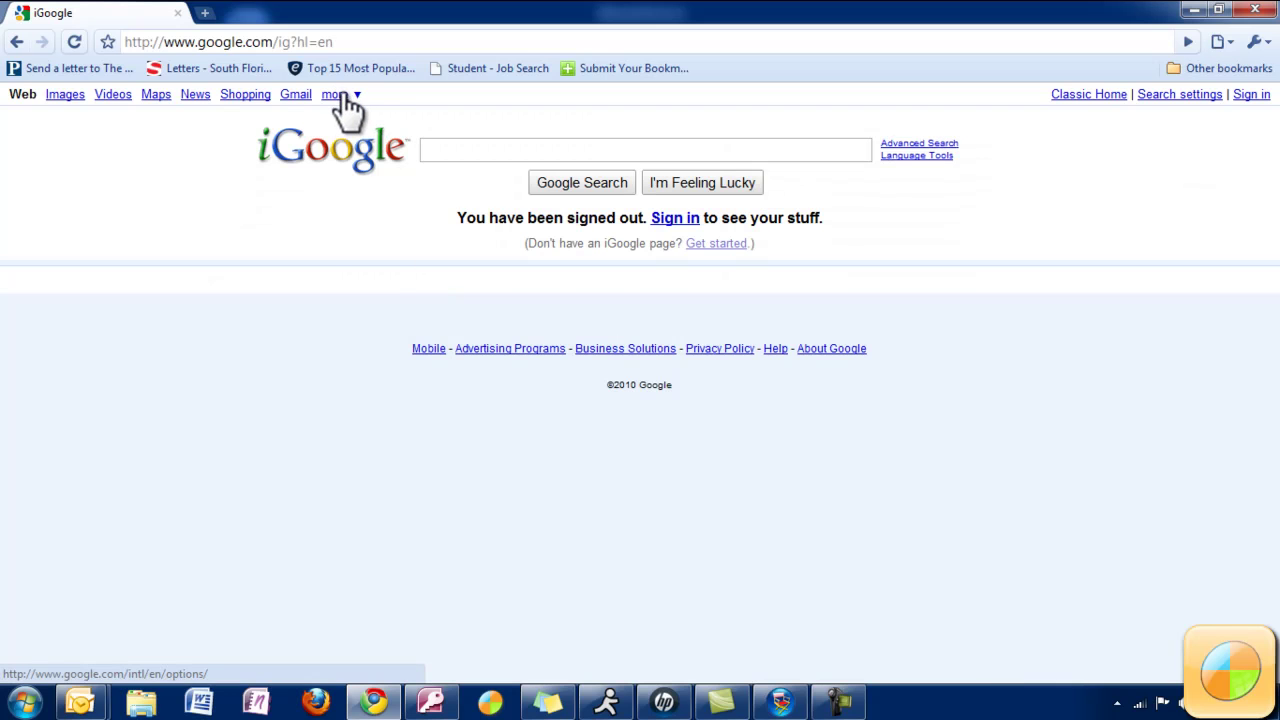
# Go to Google Docs from iGoogle and sign in with the account e-mail and password.
pyautogui.click(335, 94)
pyautogui.click(372, 270)
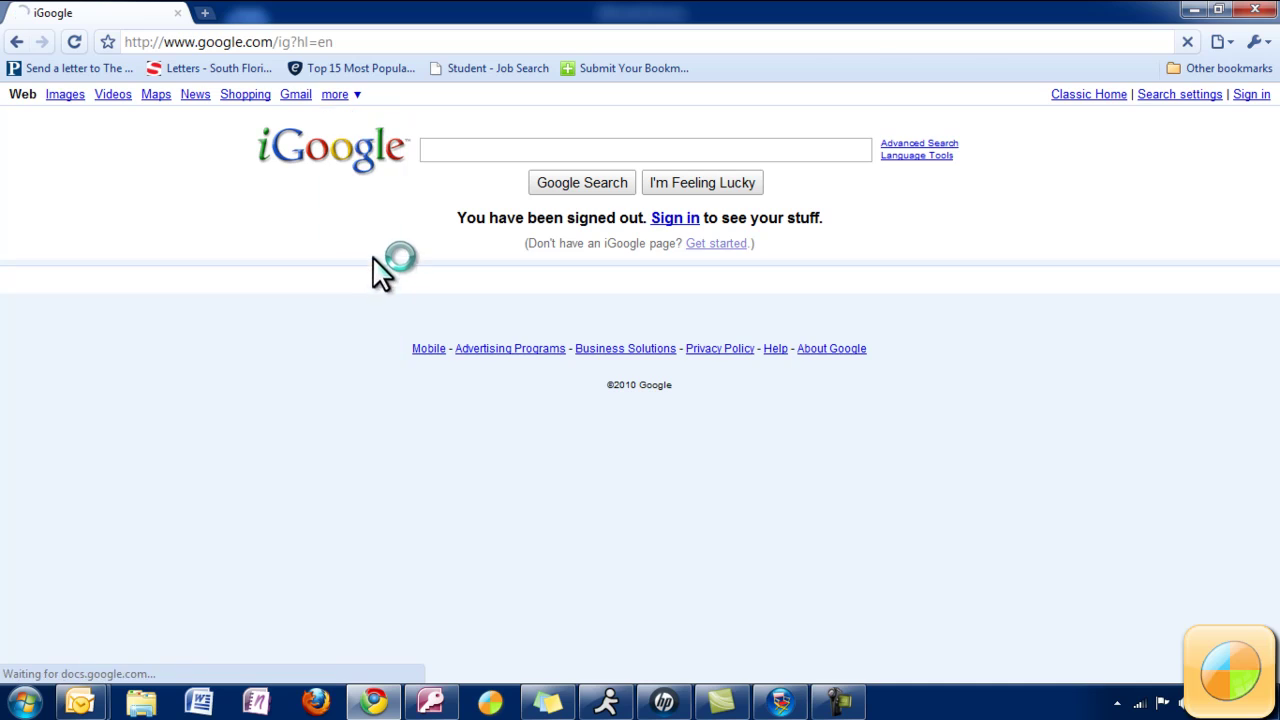
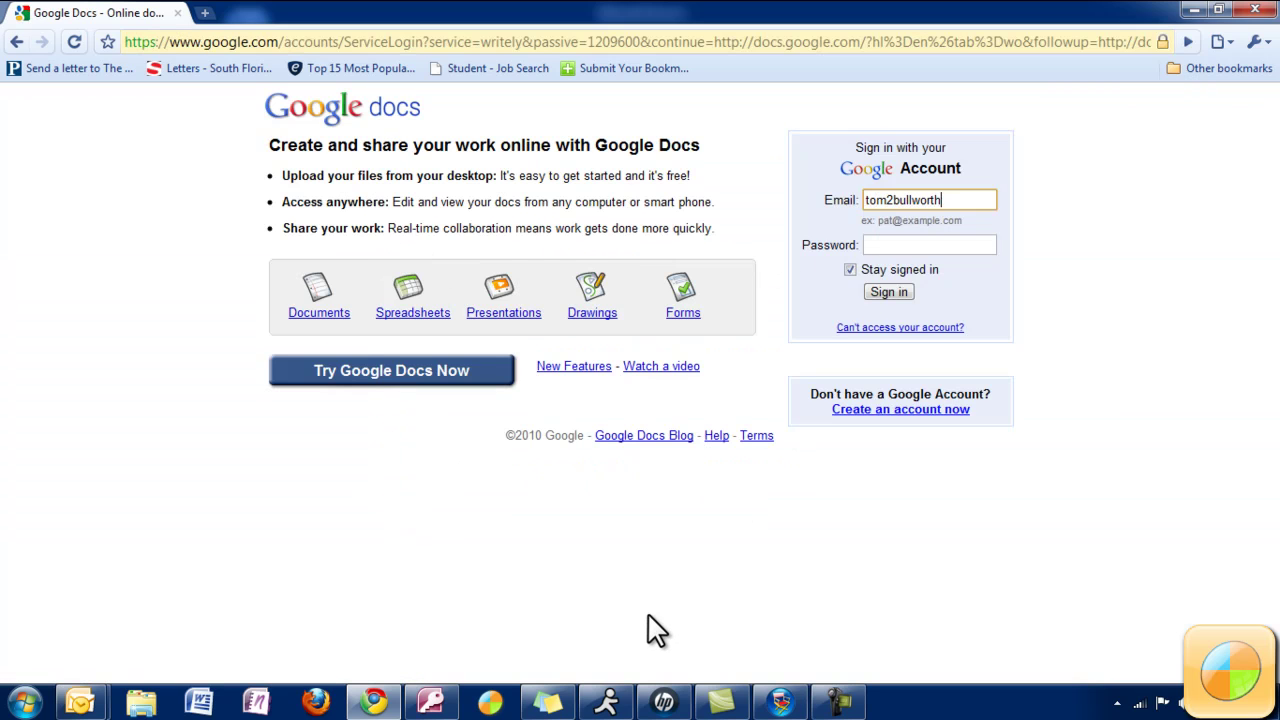
pyautogui.press('Tab')
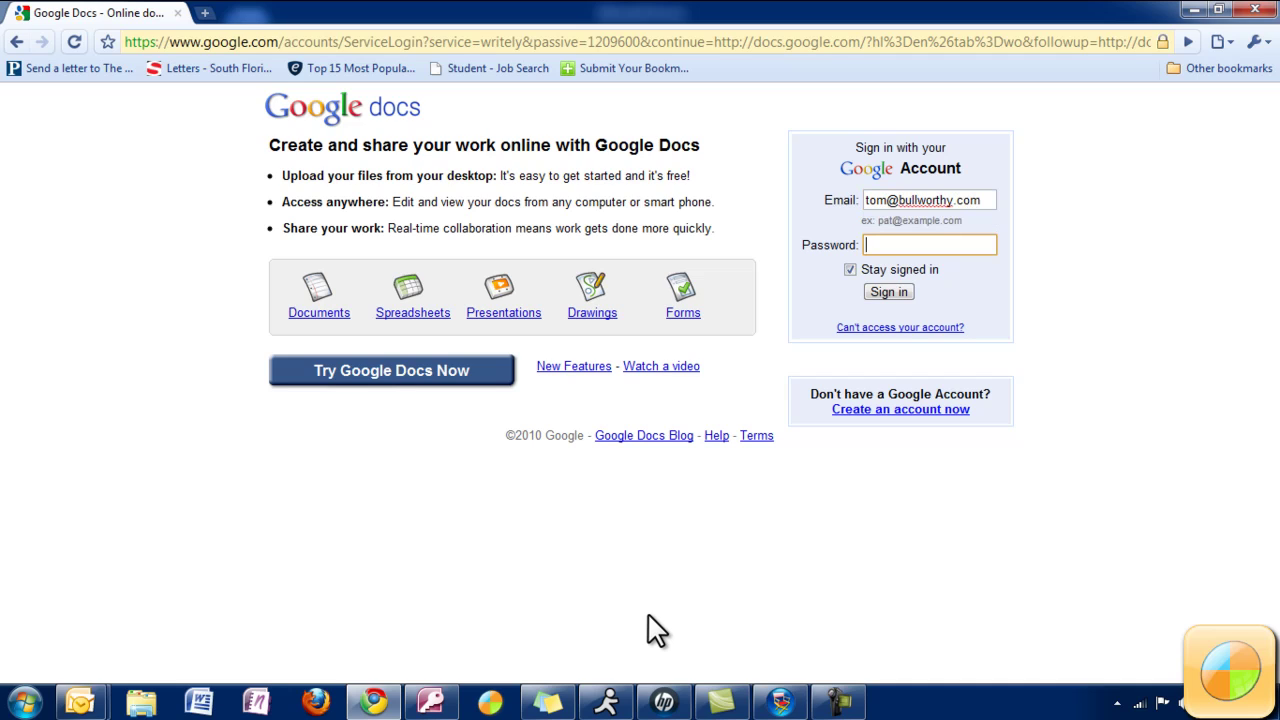
pyautogui.write('••••••••')
pyautogui.press('Return')
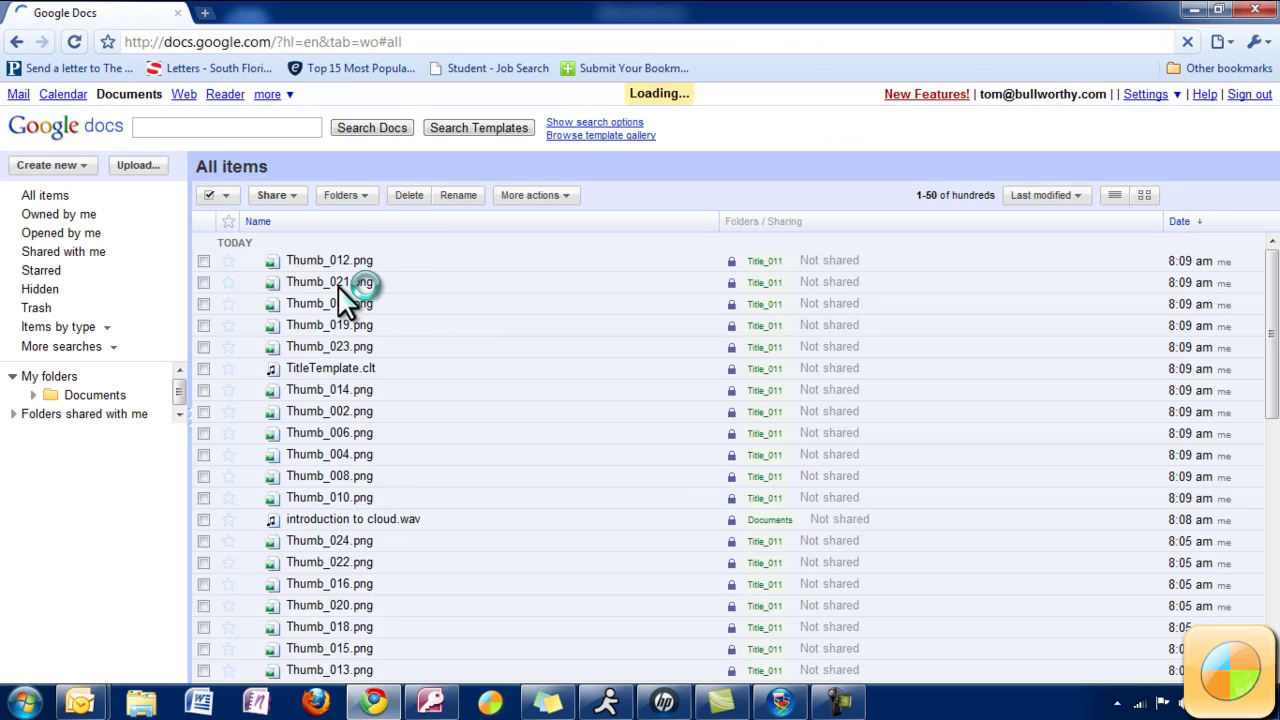
pyautogui.scroll(-10, 315, 295)
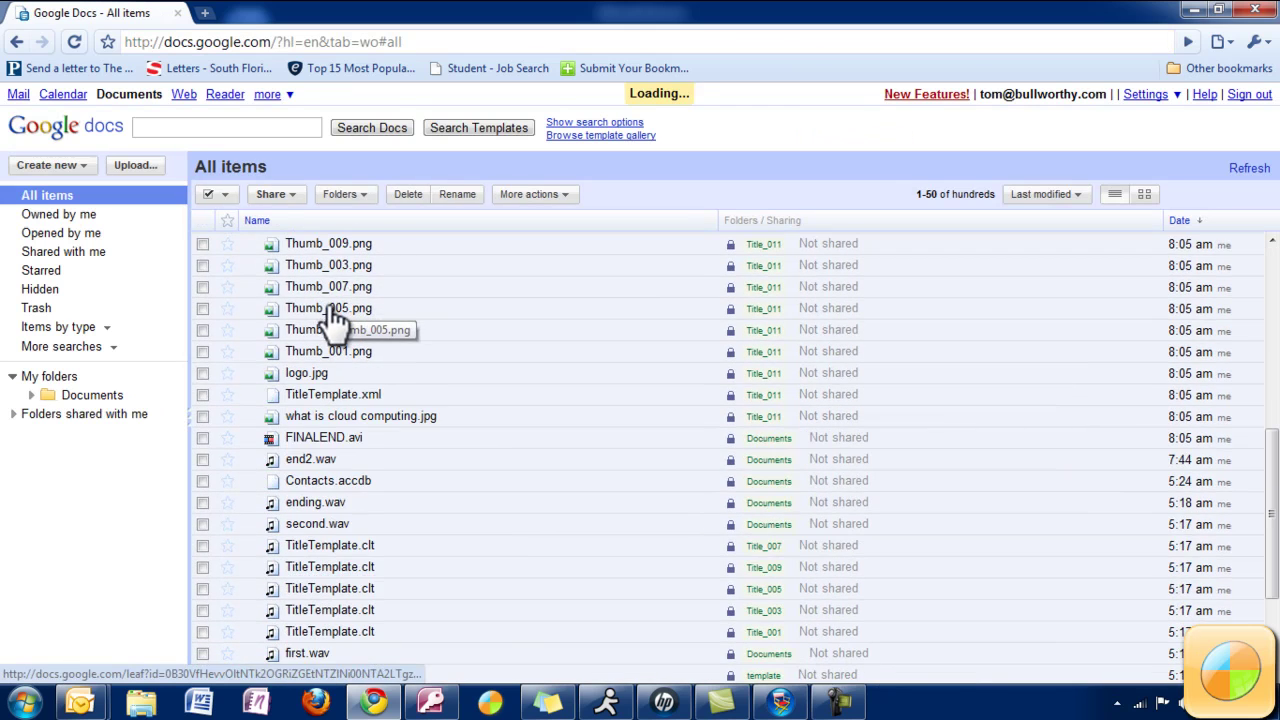
pyautogui.scroll(-20, 333, 318)
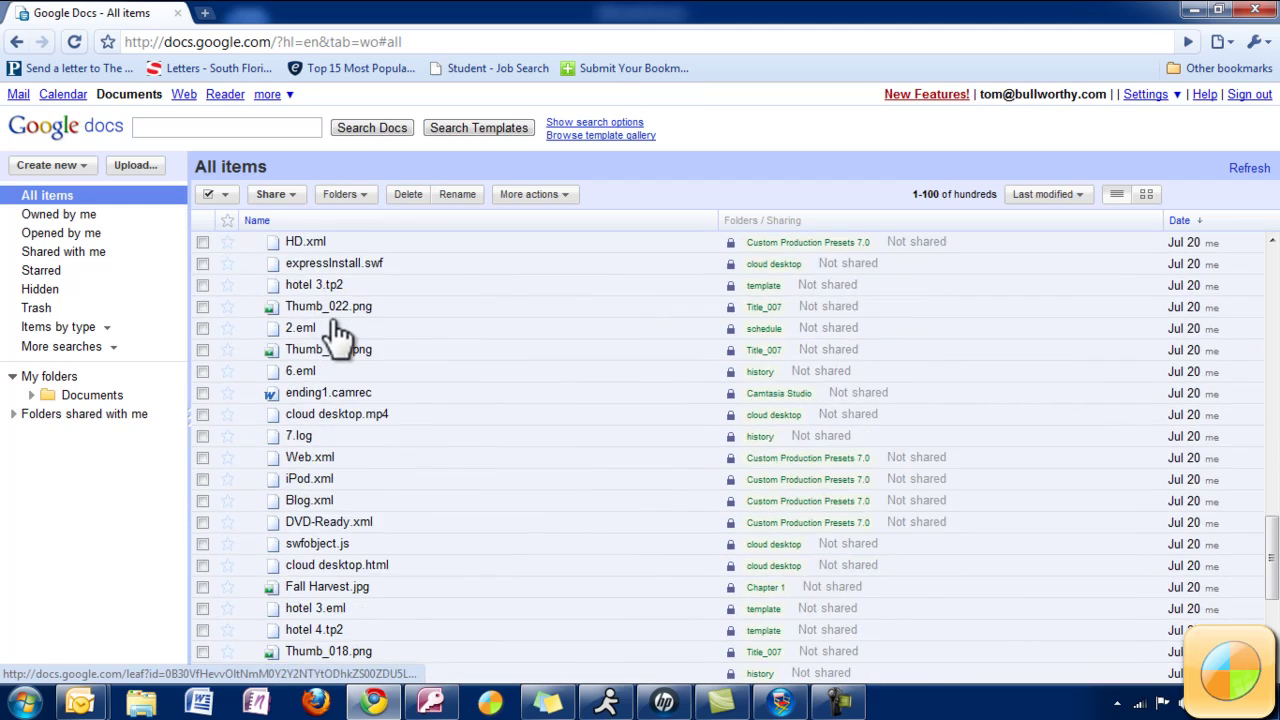
pyautogui.scroll(-2, 337, 338)
pyautogui.scroll(4, 337, 338)
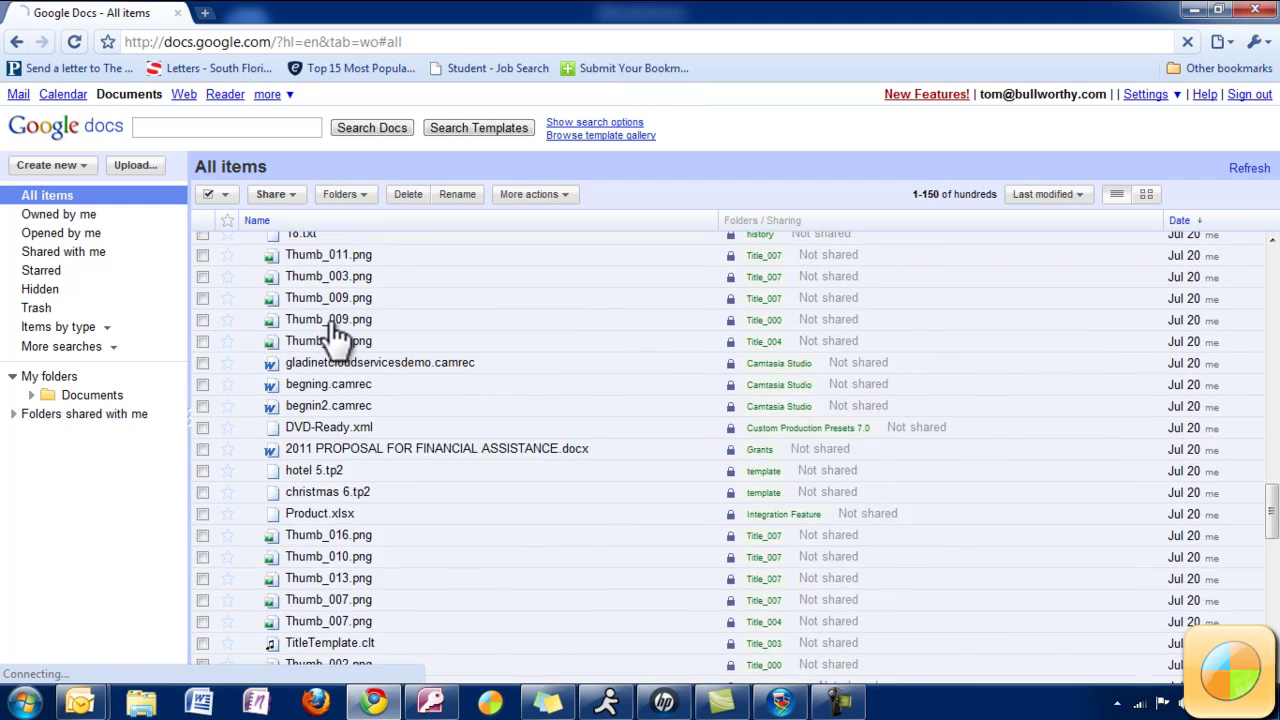
pyautogui.scroll(20, 337, 338)
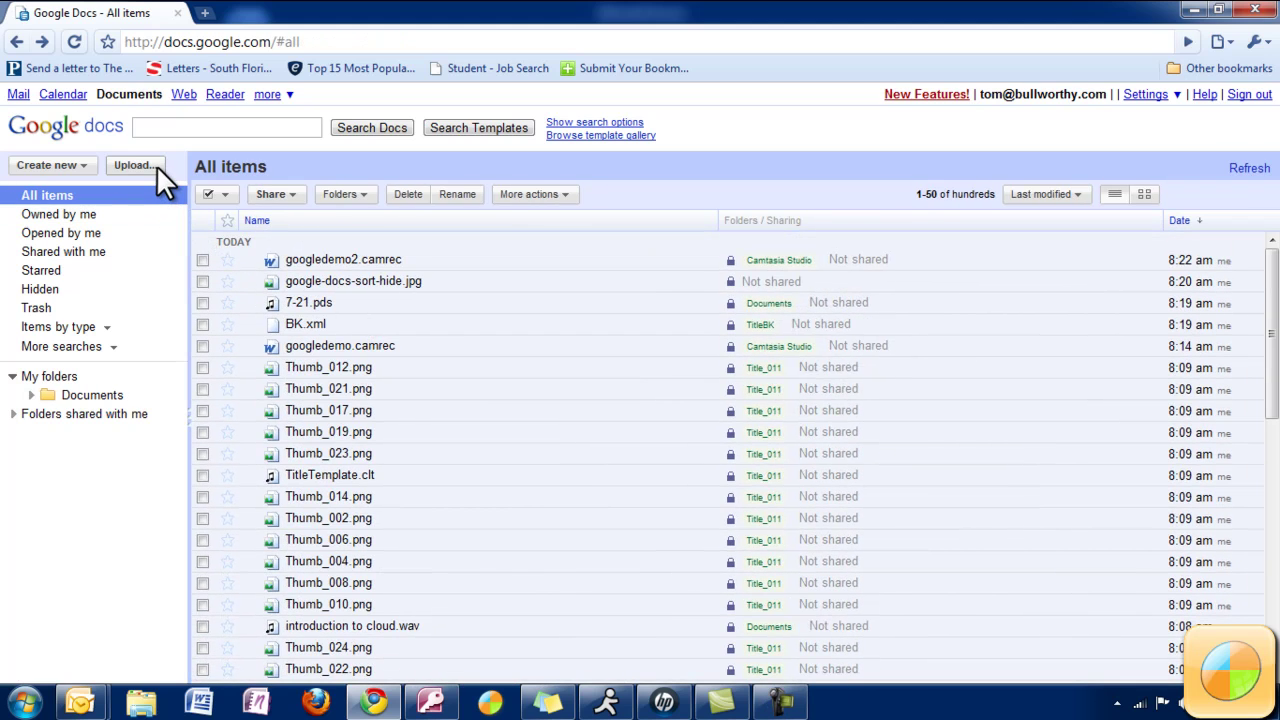
# On the Upload Files page, browse to Admissions Materials > Letters of Recommendations and select CEO l.o.r.
pyautogui.click(155, 165)
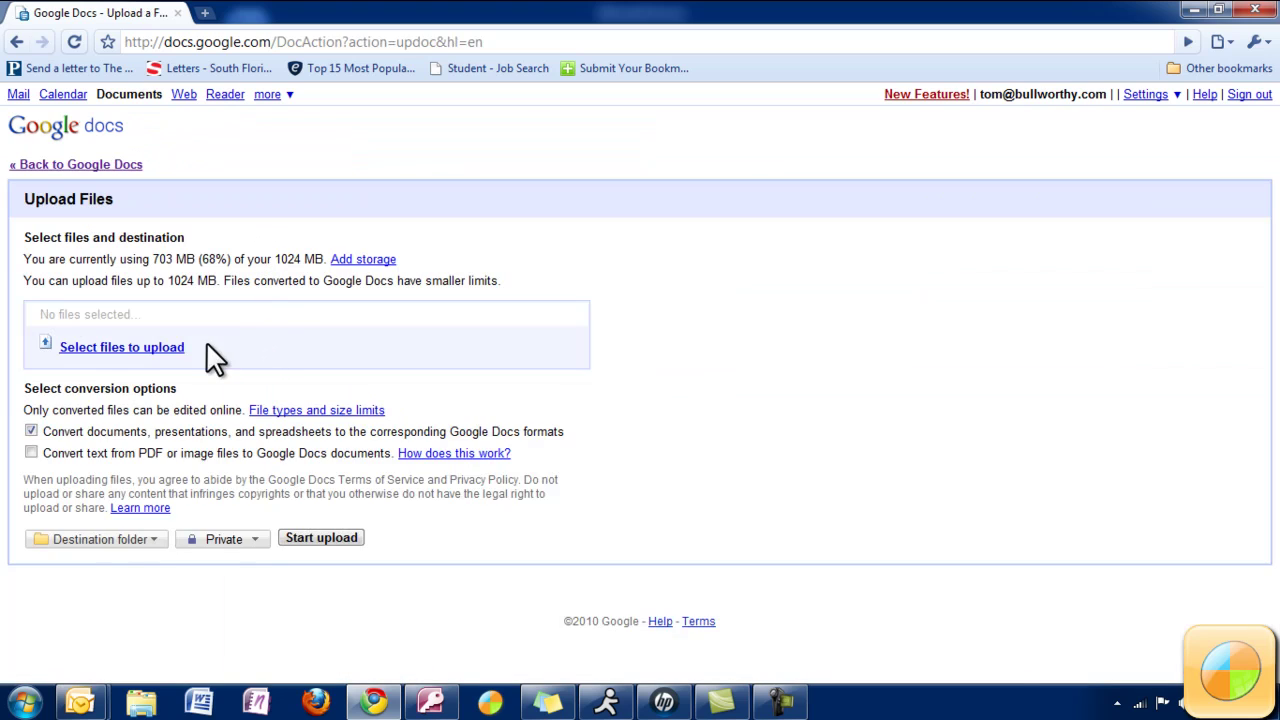
pyautogui.click(147, 345)
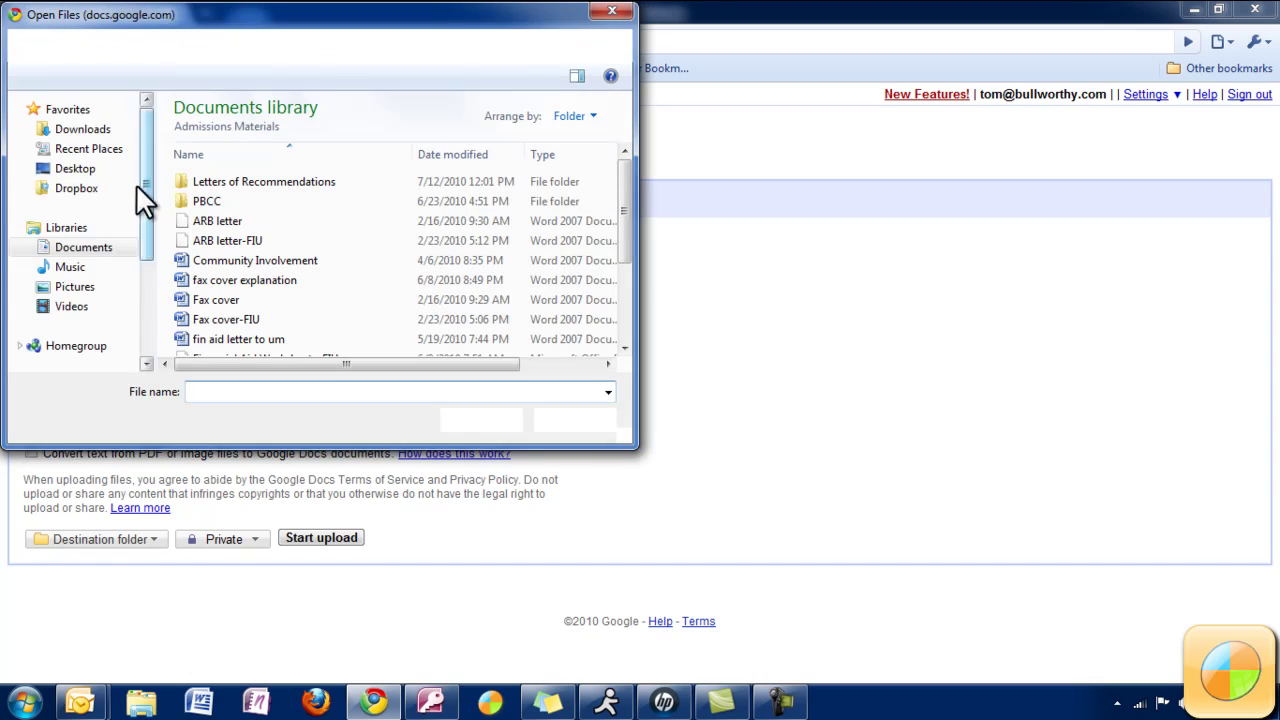
pyautogui.click(84, 248)
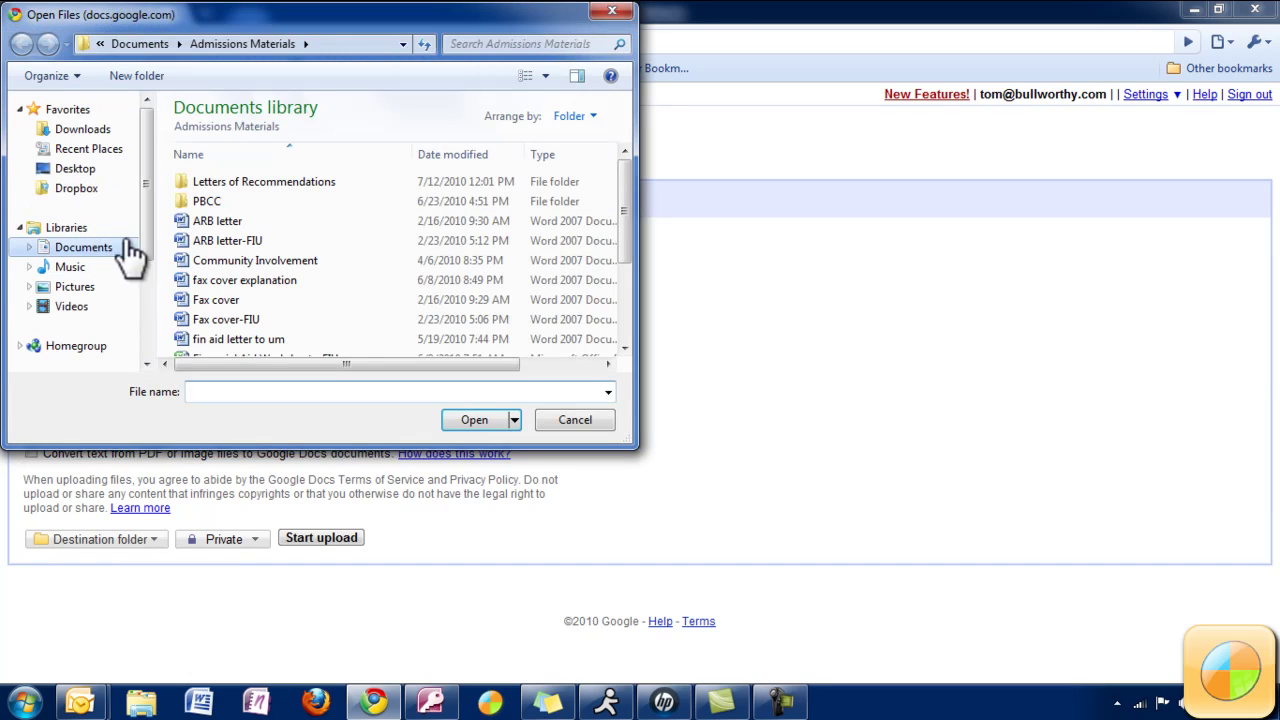
pyautogui.doubleClick(234, 181)
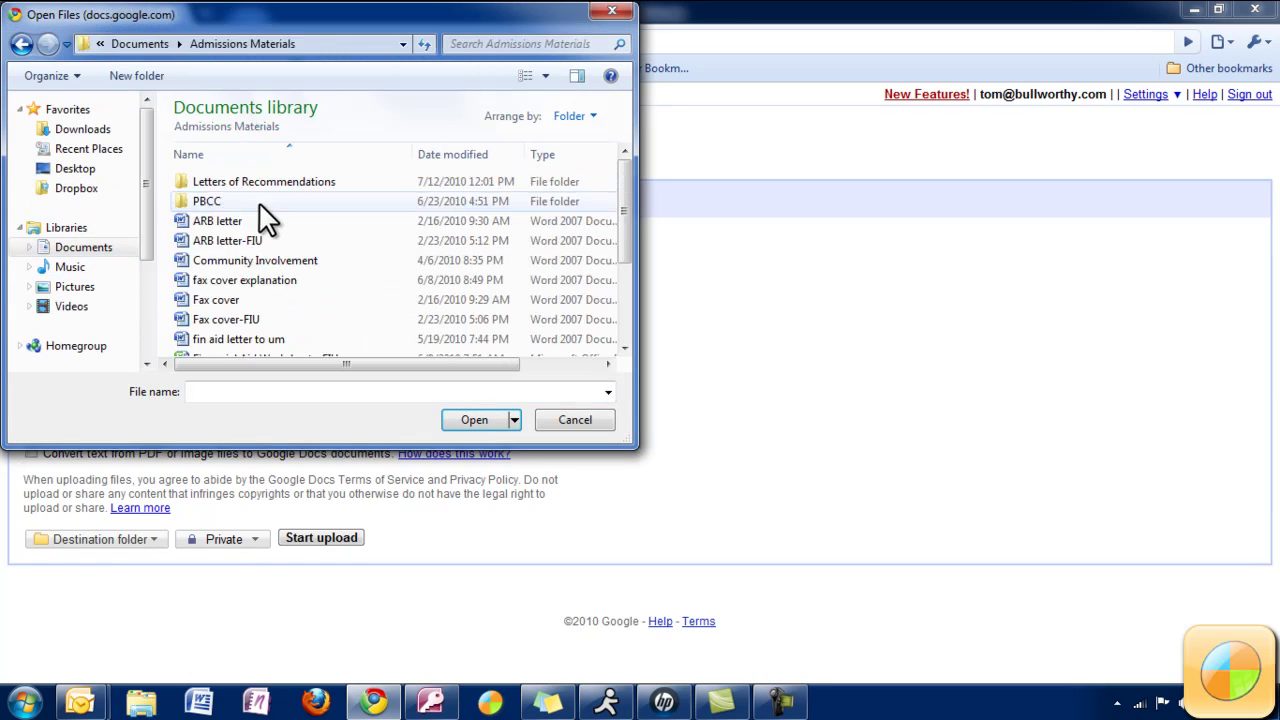
pyautogui.click(232, 218)
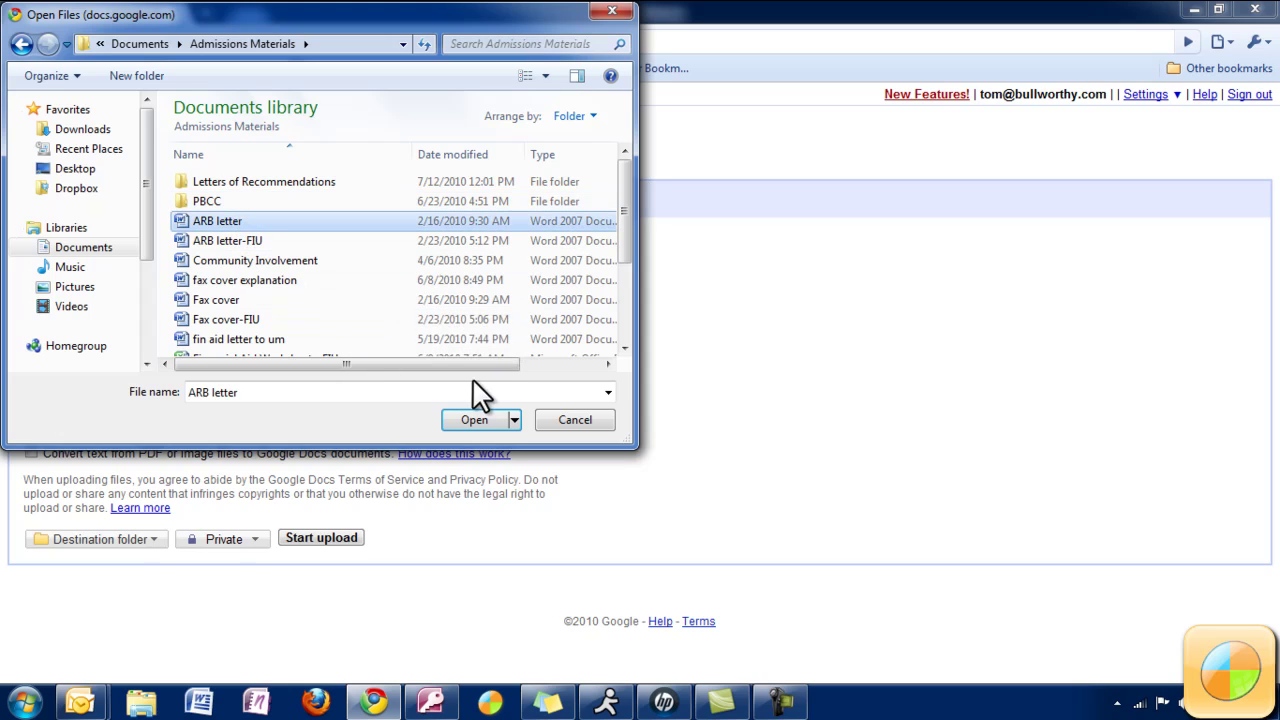
pyautogui.click(326, 181)
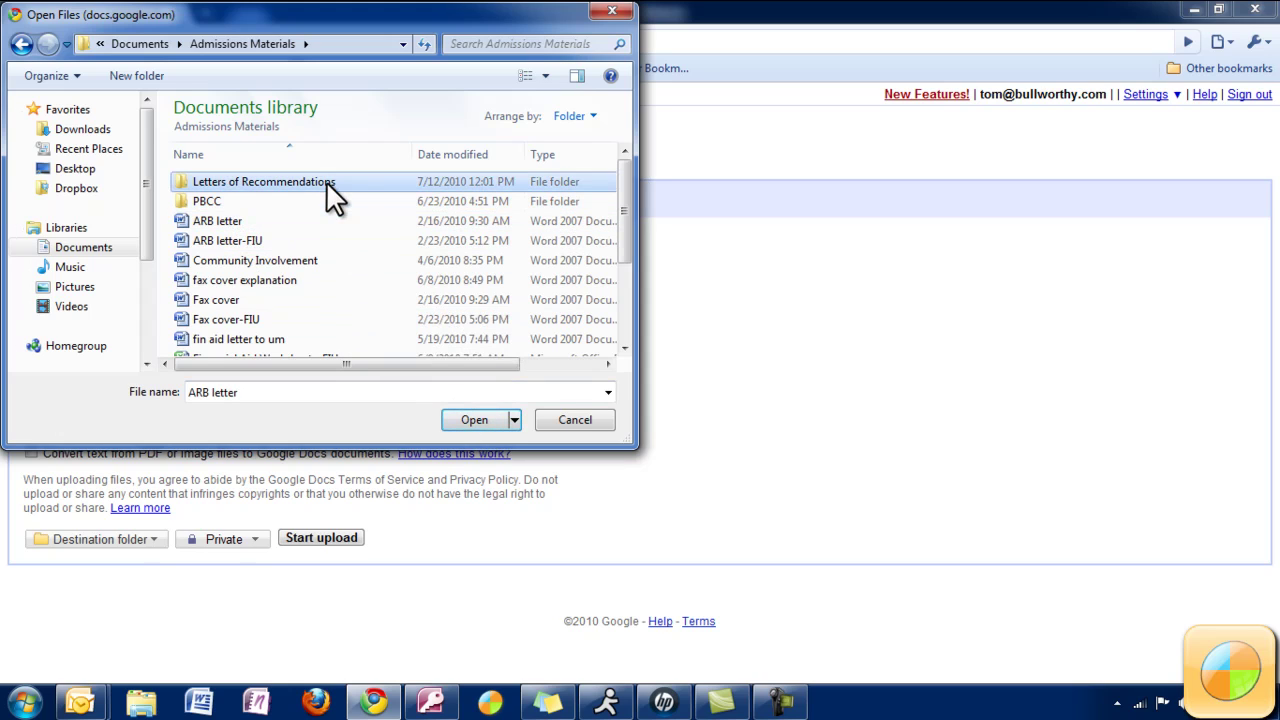
pyautogui.click(481, 421)
pyautogui.click(478, 418)
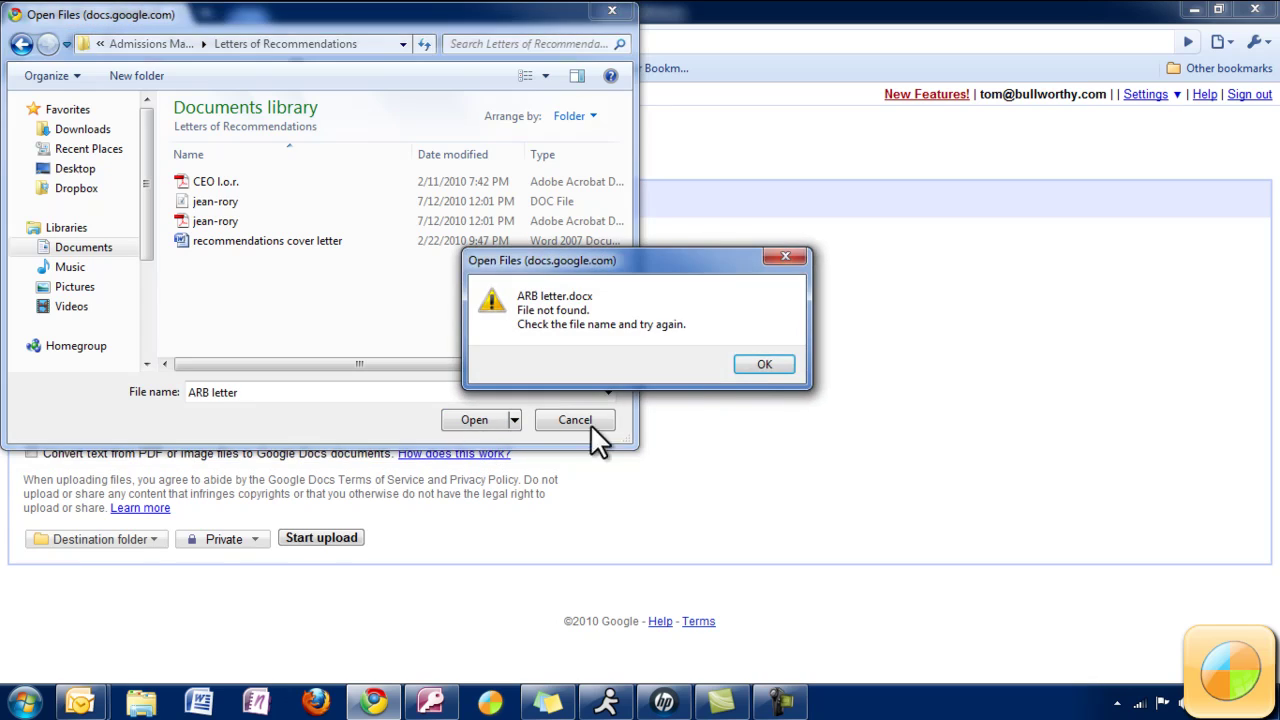
pyautogui.click(757, 363)
pyautogui.click(265, 181)
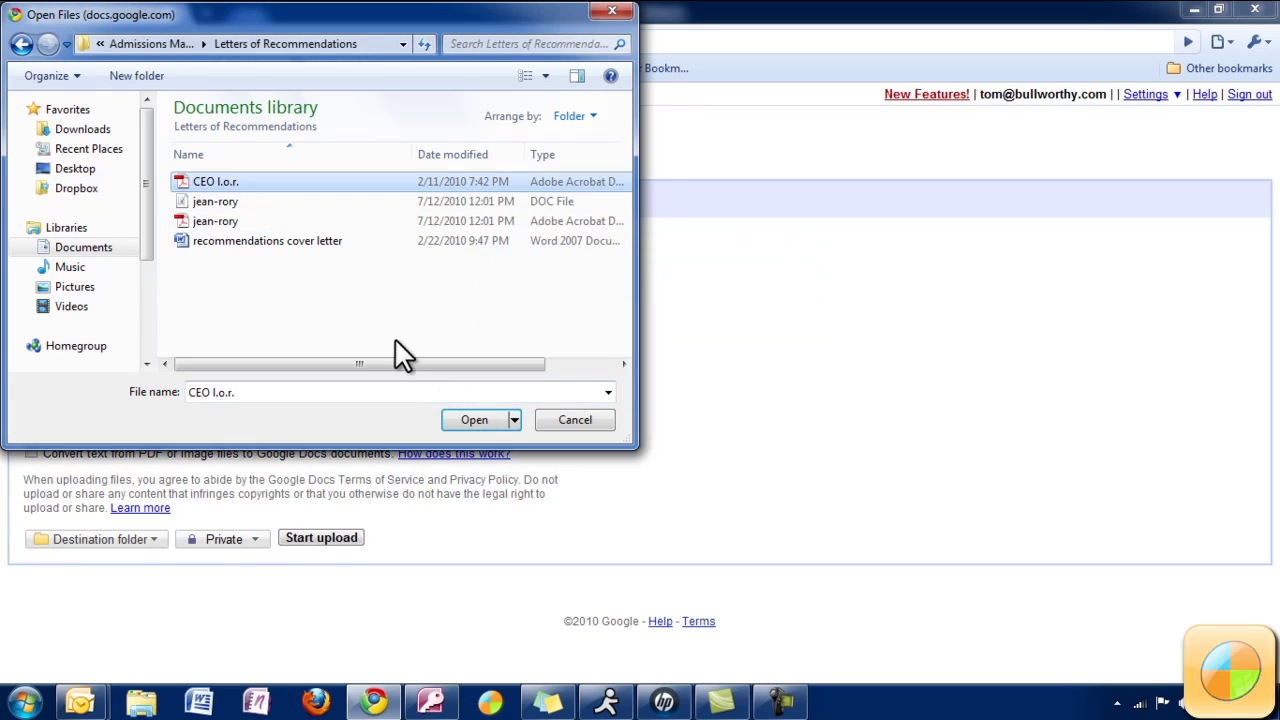
# Confirm CEO l.o.r. as the file to upload.
pyautogui.click(476, 418)
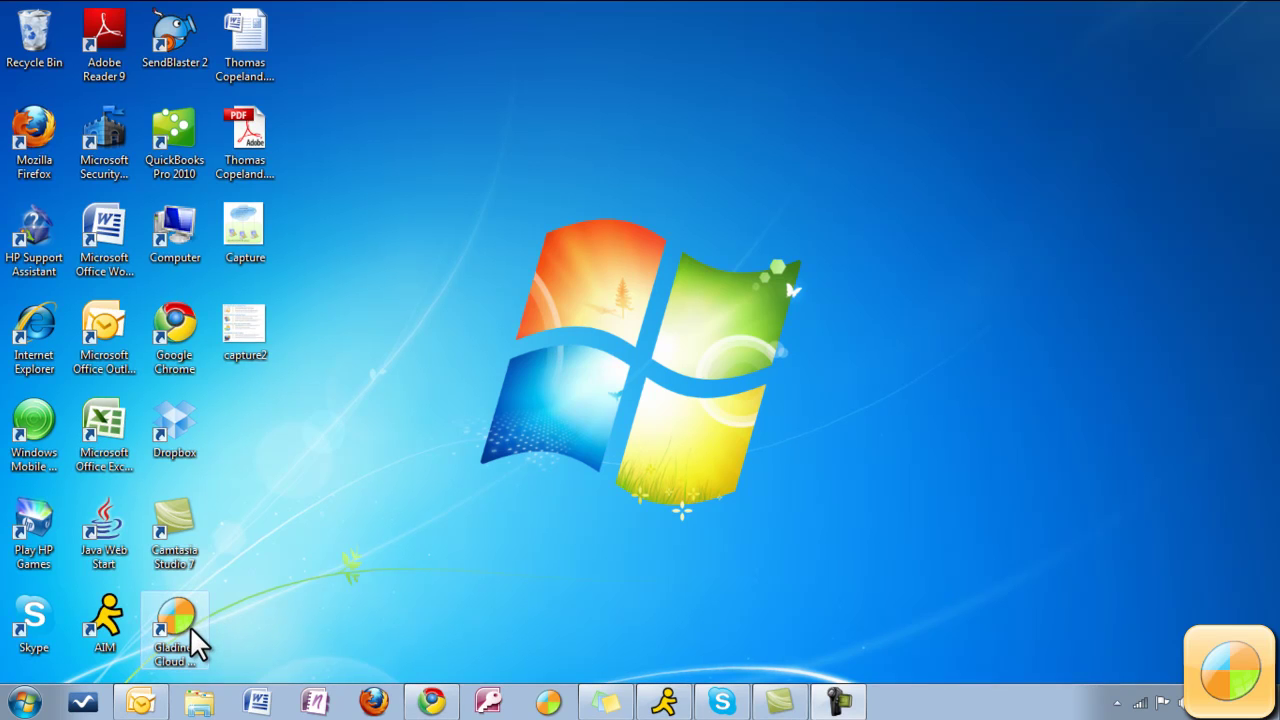
# Launch Gladinet Cloud Desktop, close its Quick Launch Pad, and exit Gladinet from the tray.
pyautogui.doubleClick(190, 628)
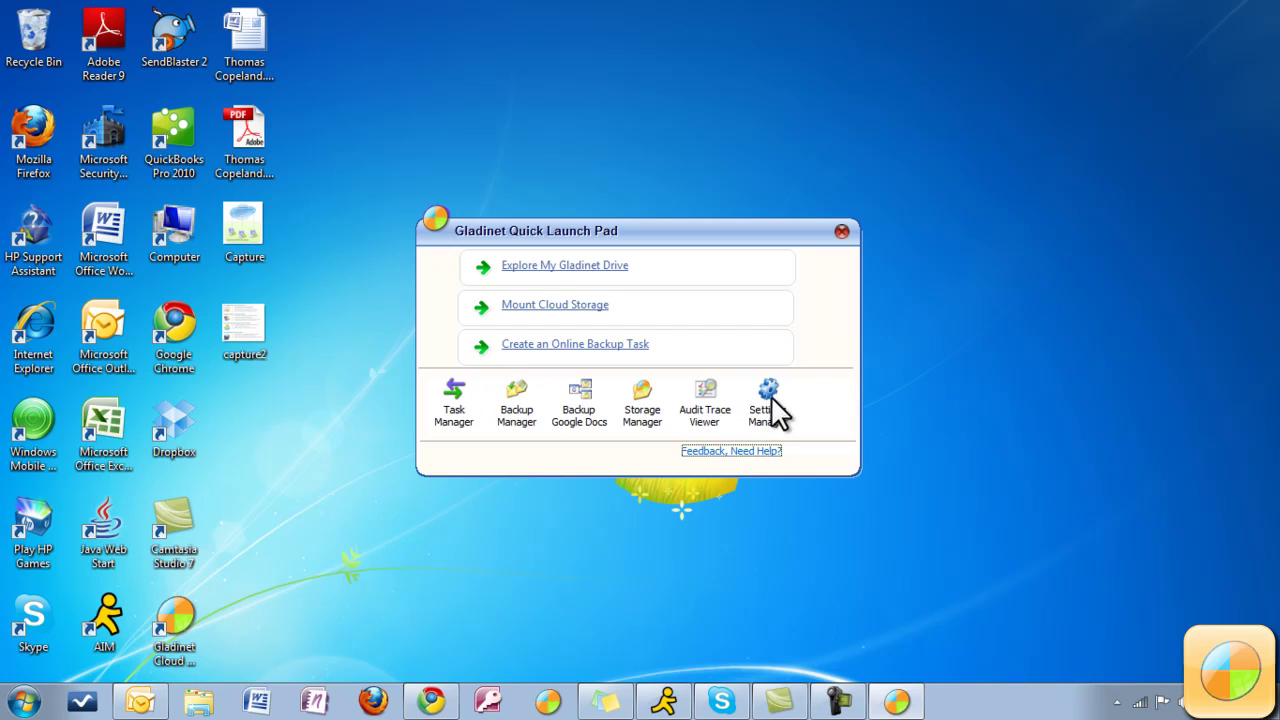
pyautogui.click(842, 232)
pyautogui.click(1117, 702)
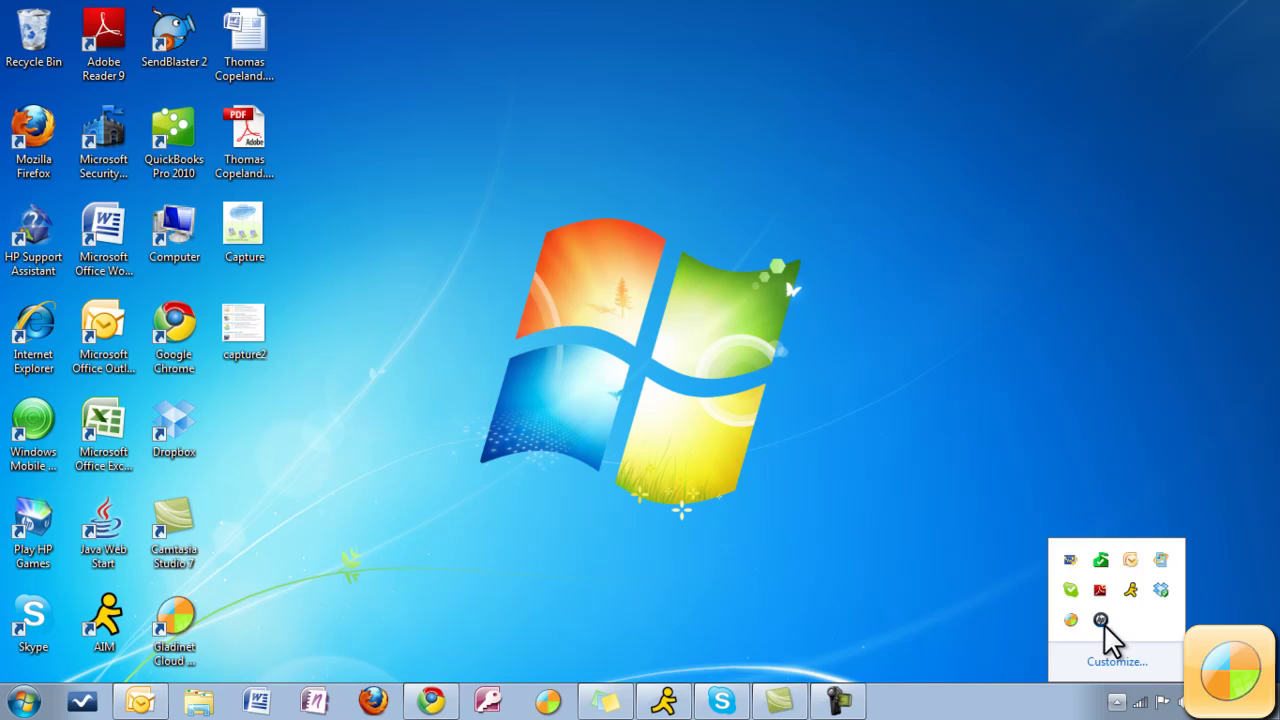
pyautogui.rightClick(1071, 621)
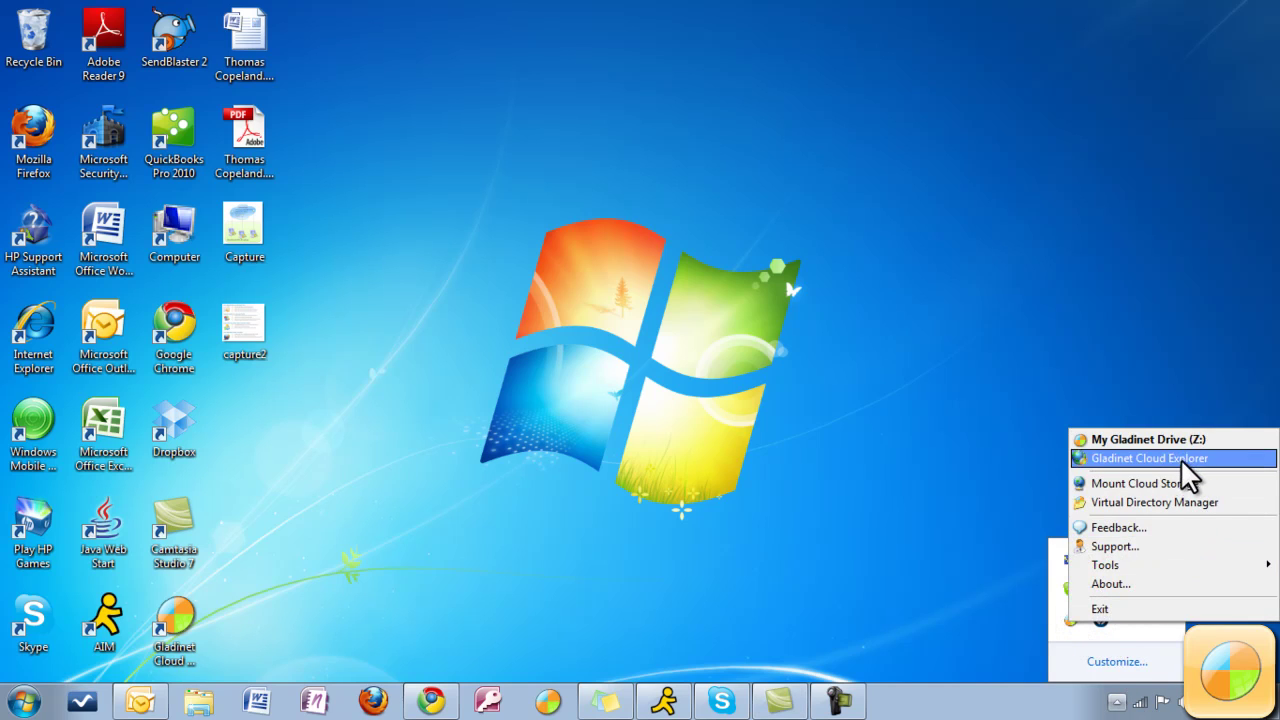
pyautogui.click(1114, 612)
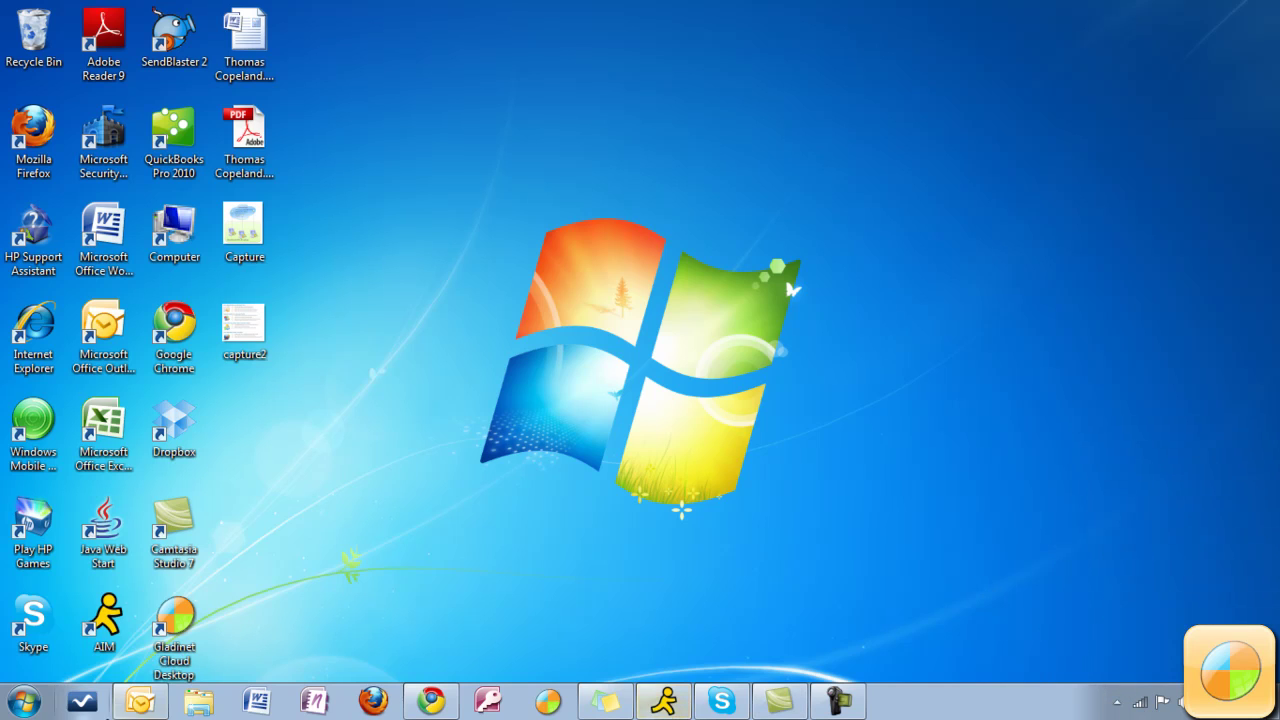
# Open an Explorer window and close the My Gladinet Drive (Z:) window.
pyautogui.click(199, 700)
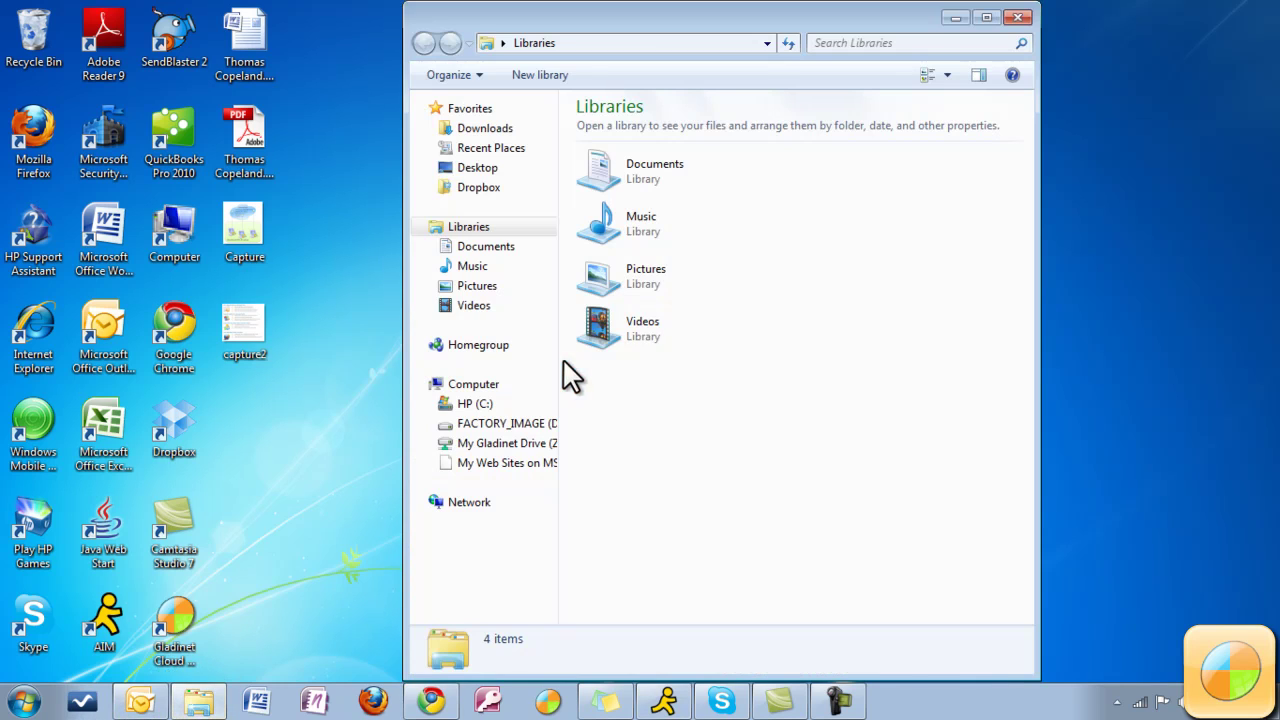
pyautogui.click(505, 443)
pyautogui.click(1018, 18)
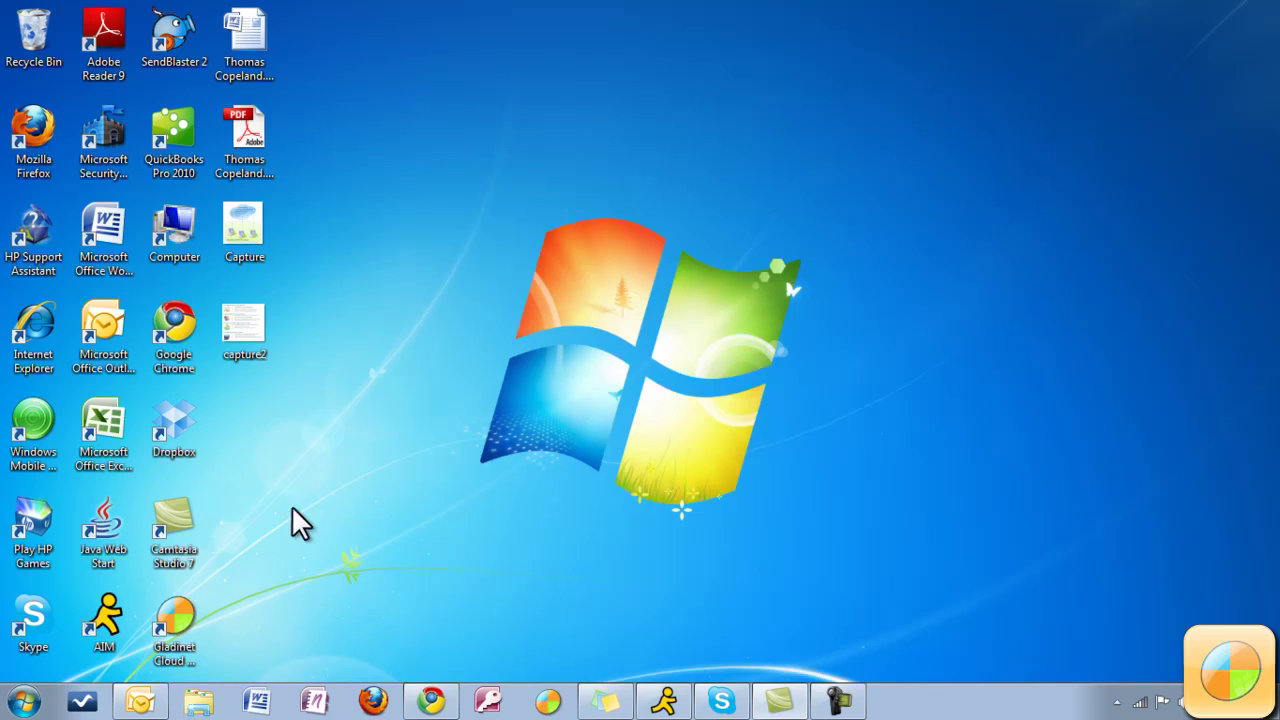
# Mount a Local Disk storage provider with root path C: on the Gladinet drive.
pyautogui.doubleClick(174, 625)
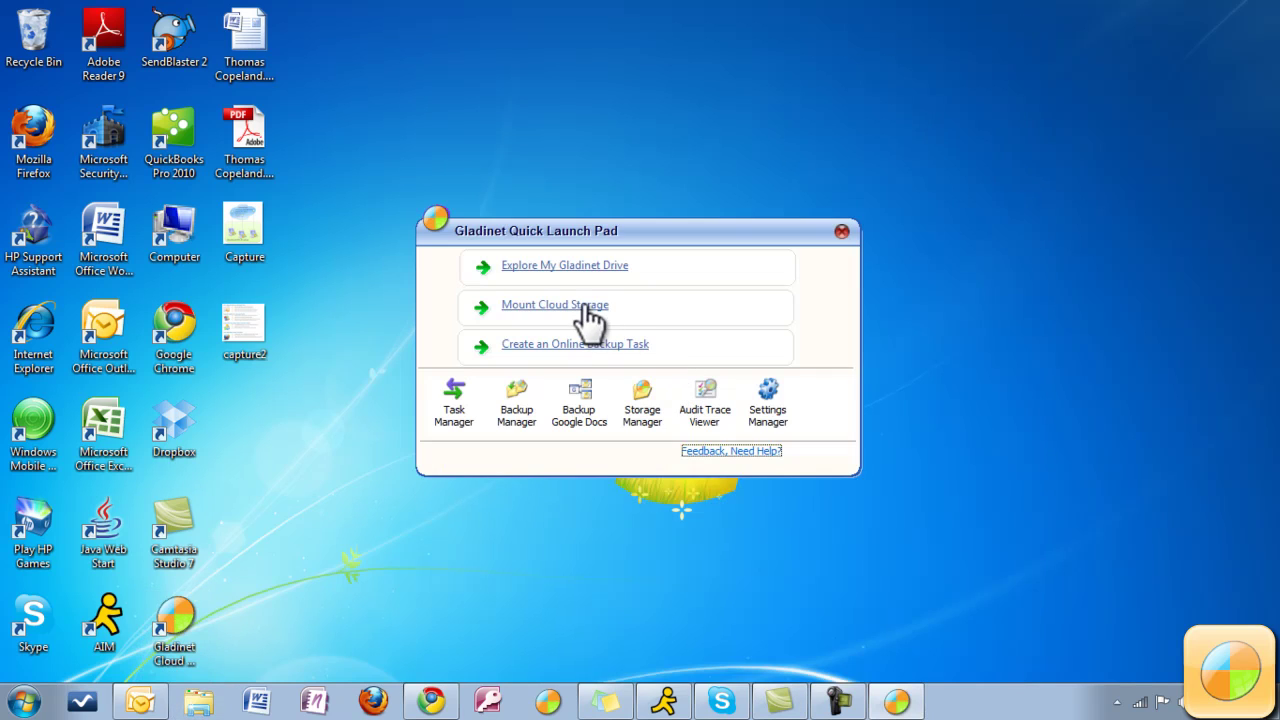
pyautogui.click(588, 310)
pyautogui.click(682, 332)
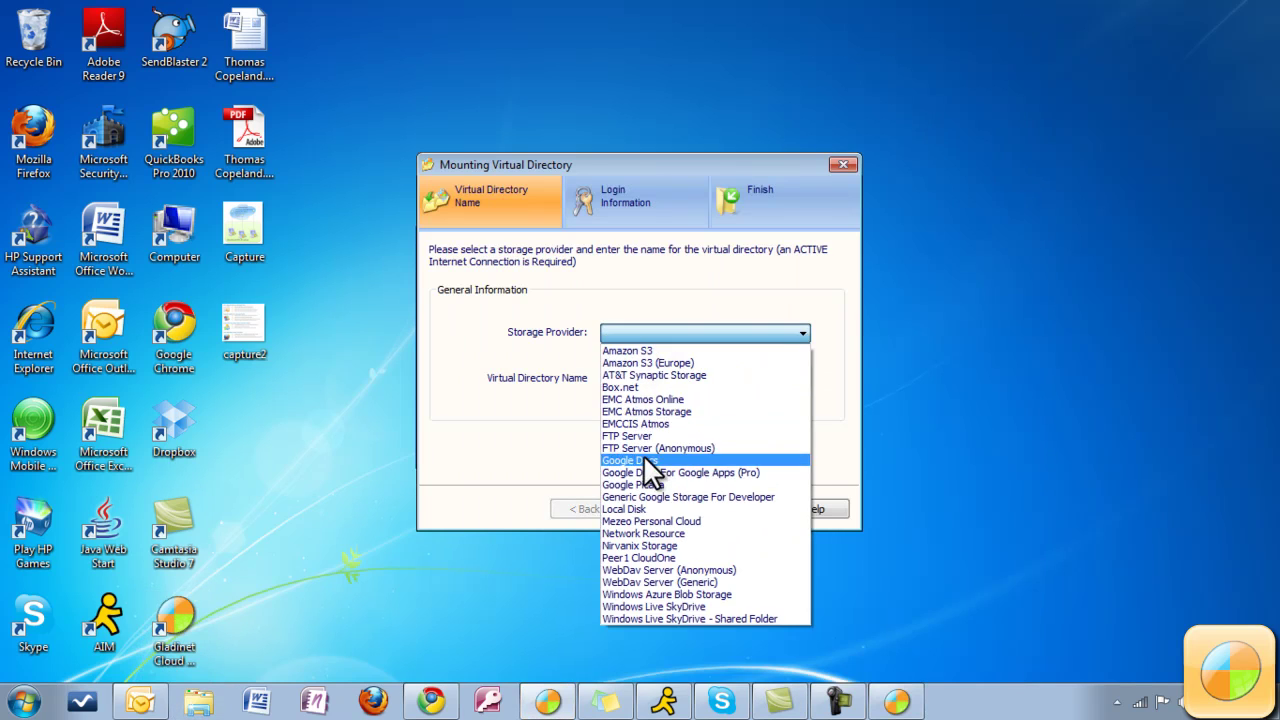
pyautogui.click(645, 508)
pyautogui.click(654, 509)
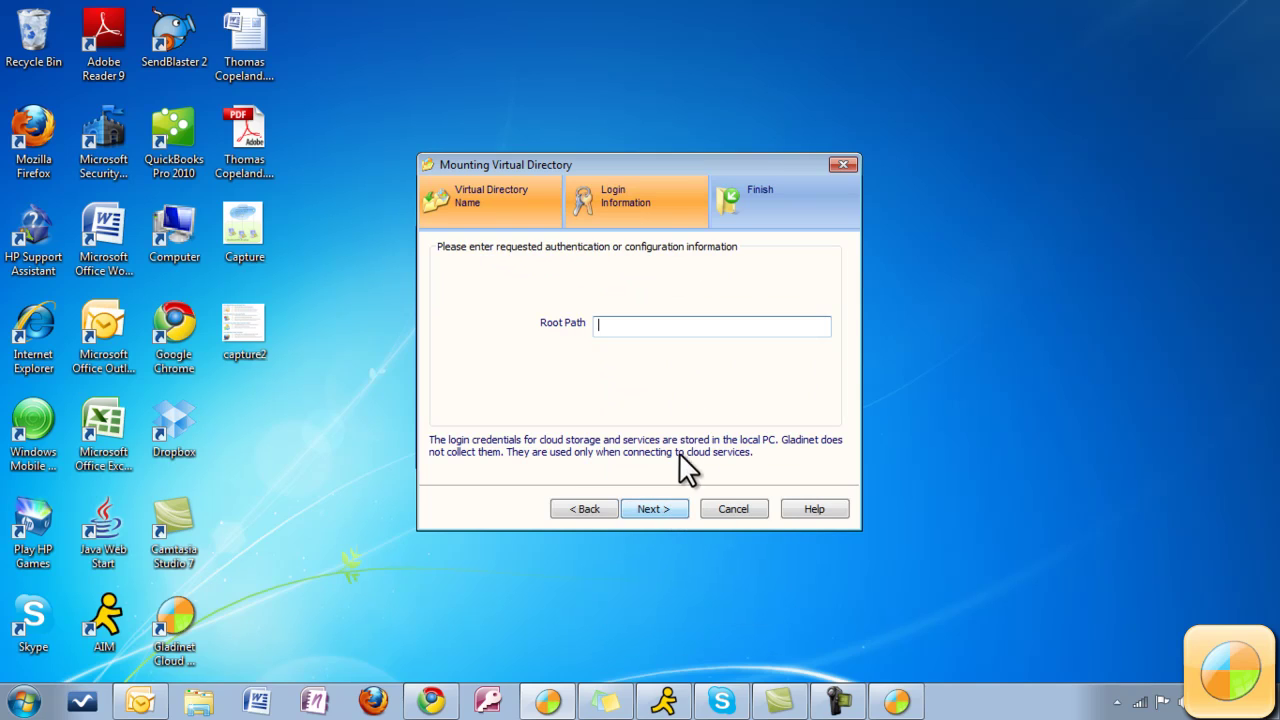
pyautogui.write('C:')
pyautogui.click(668, 505)
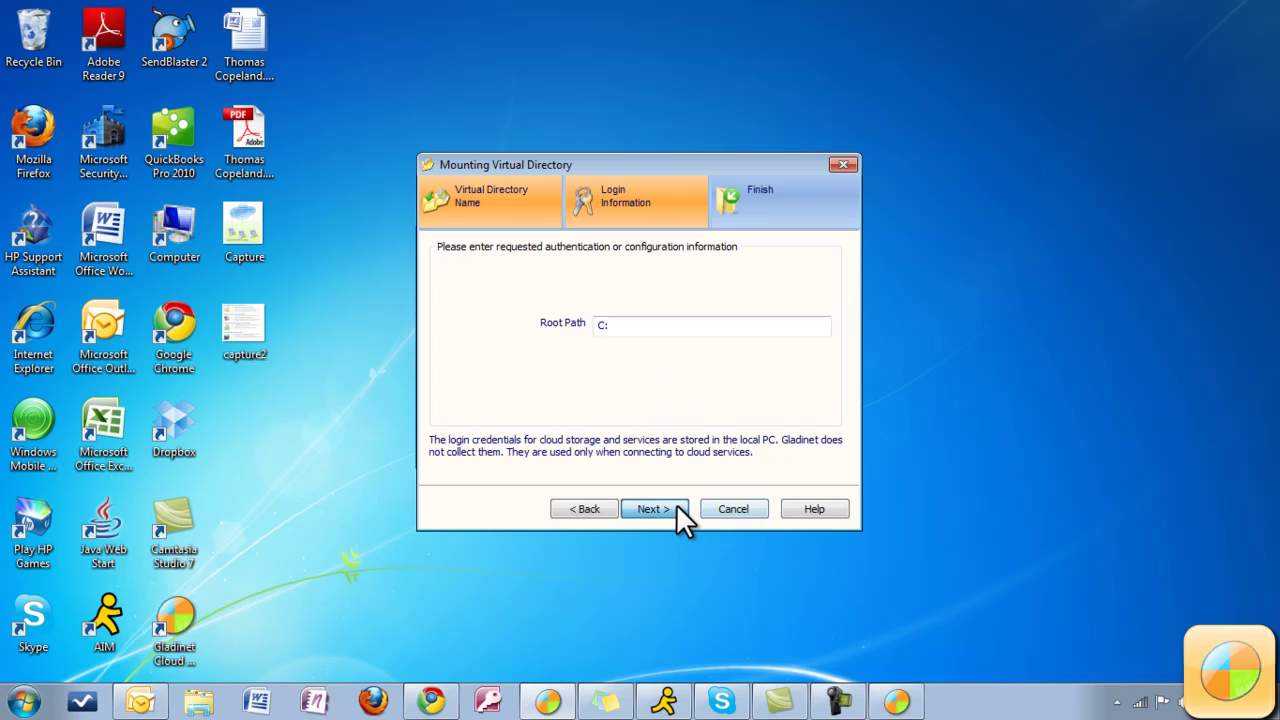
pyautogui.click(676, 508)
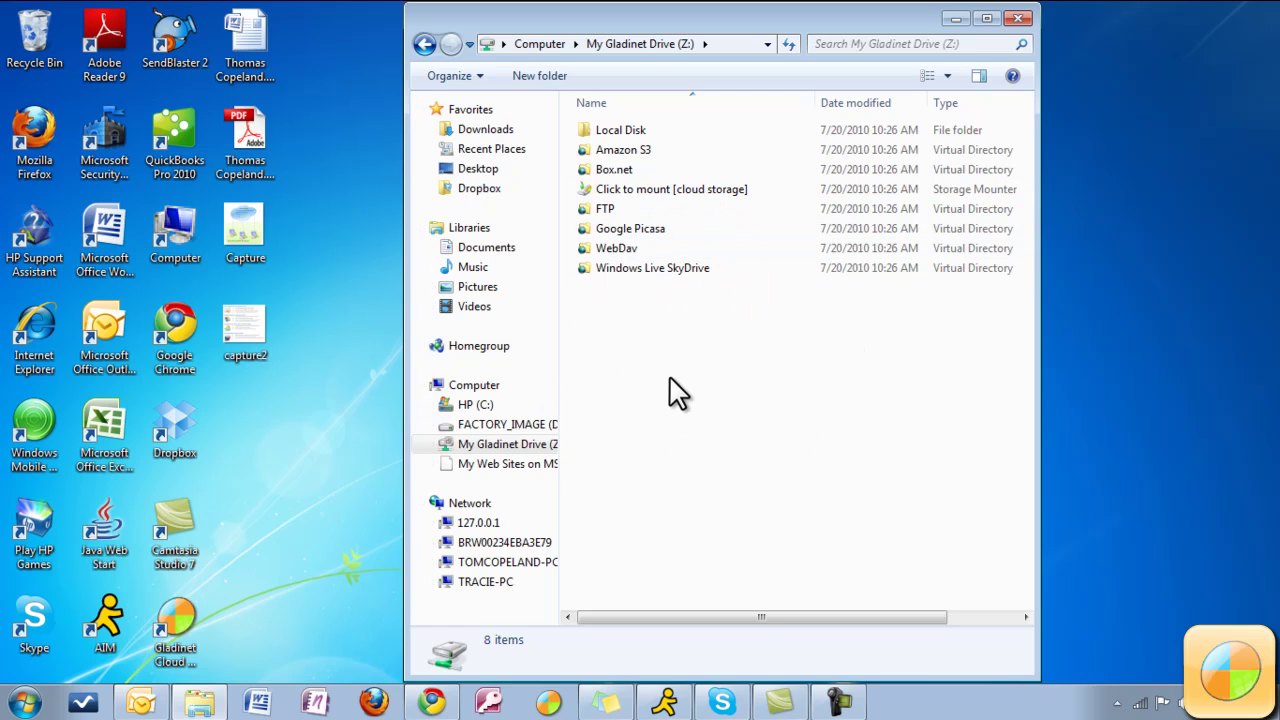
# Close the My Gladinet Drive (Z:) window after checking the new Local Disk folder.
pyautogui.click(1017, 20)
# Mount Google Docs as a storage provider, logging in with the Google user name and password.
pyautogui.doubleClick(183, 626)
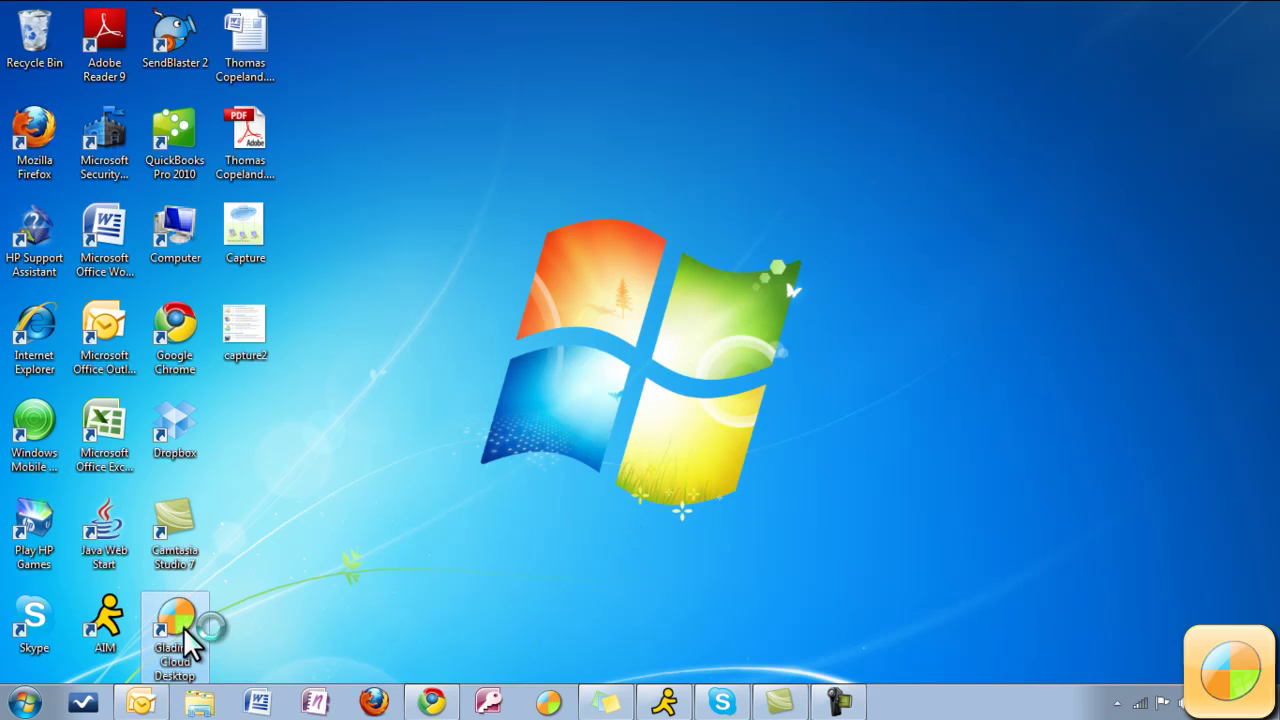
pyautogui.click(573, 306)
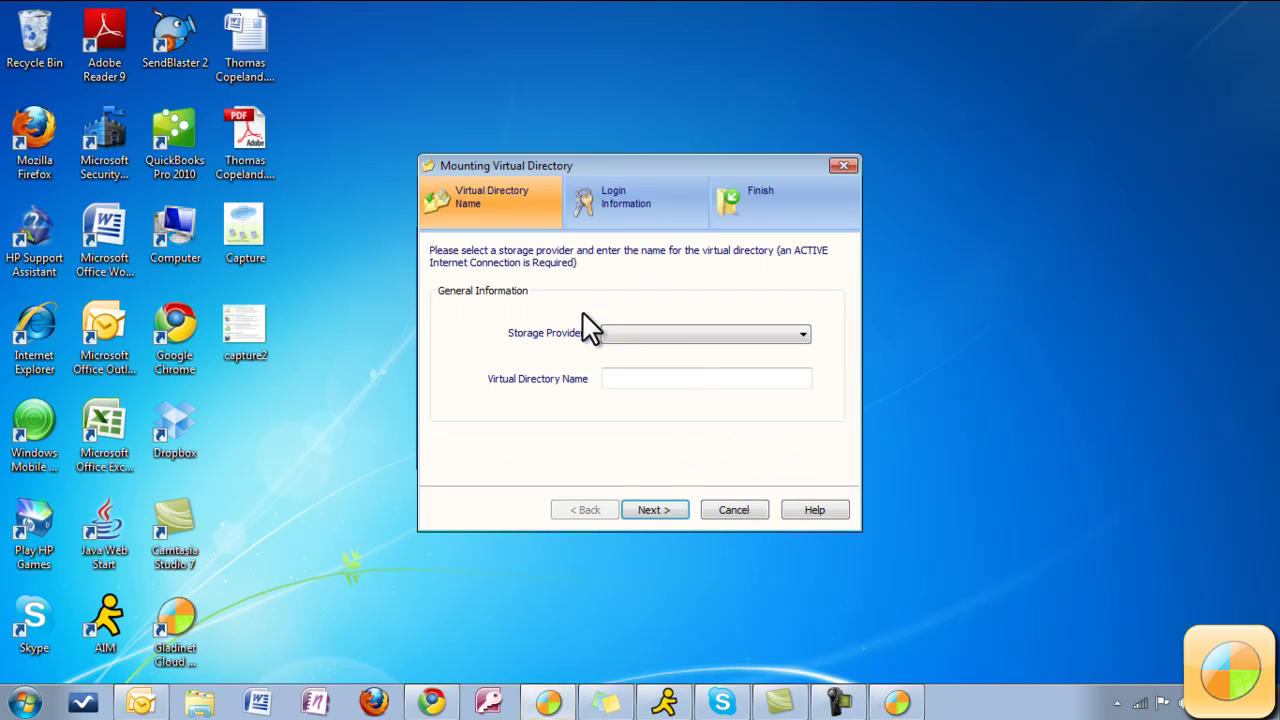
pyautogui.click(689, 336)
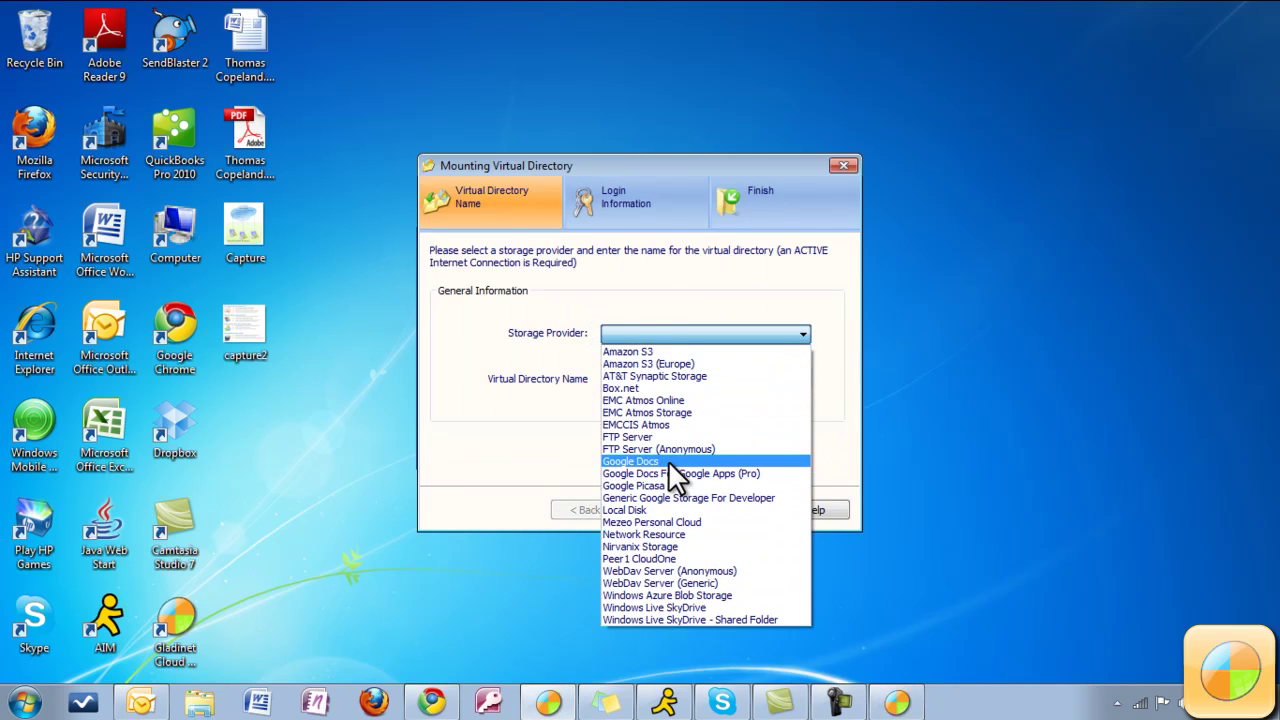
pyautogui.click(668, 460)
pyautogui.click(669, 334)
pyautogui.click(662, 460)
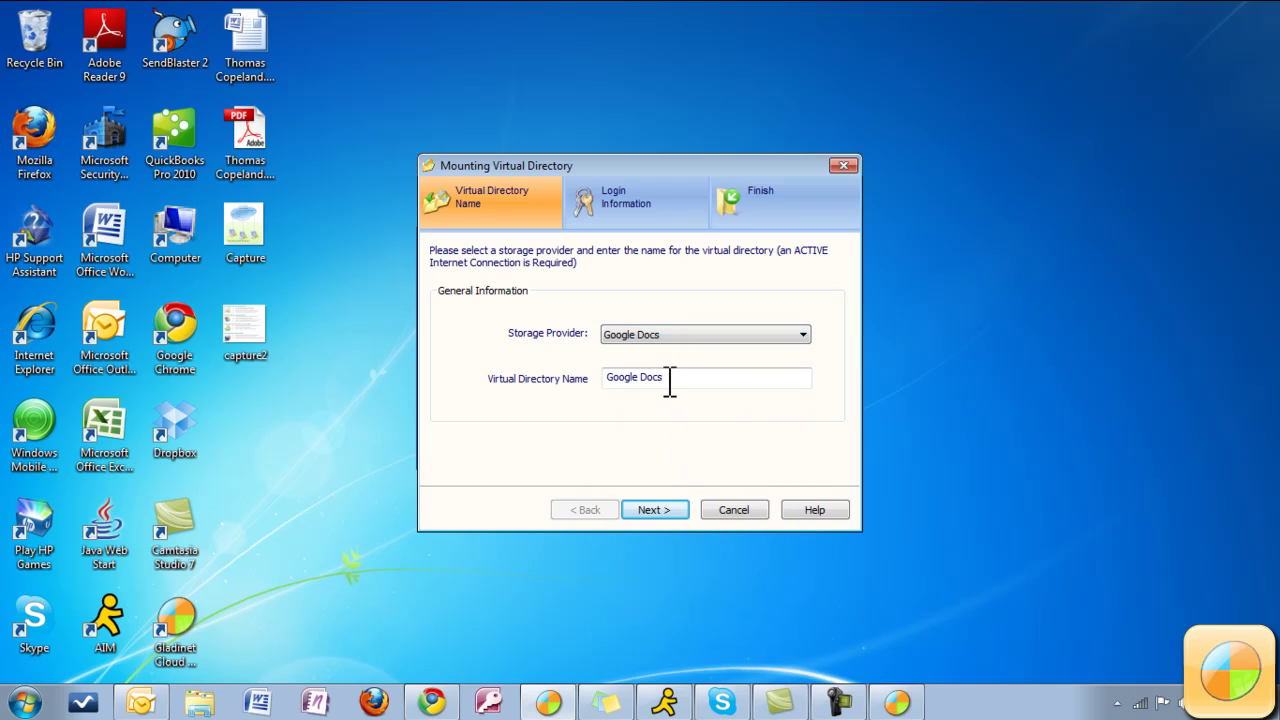
pyautogui.click(657, 512)
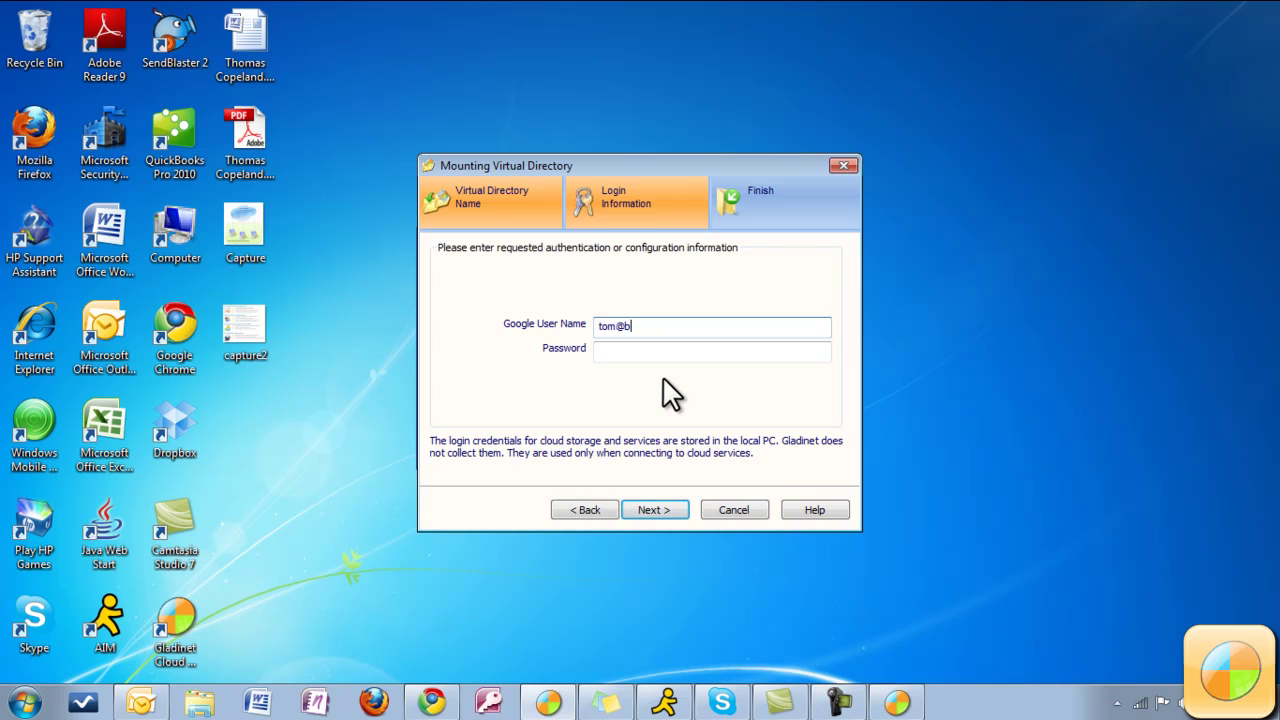
pyautogui.press('Tab')
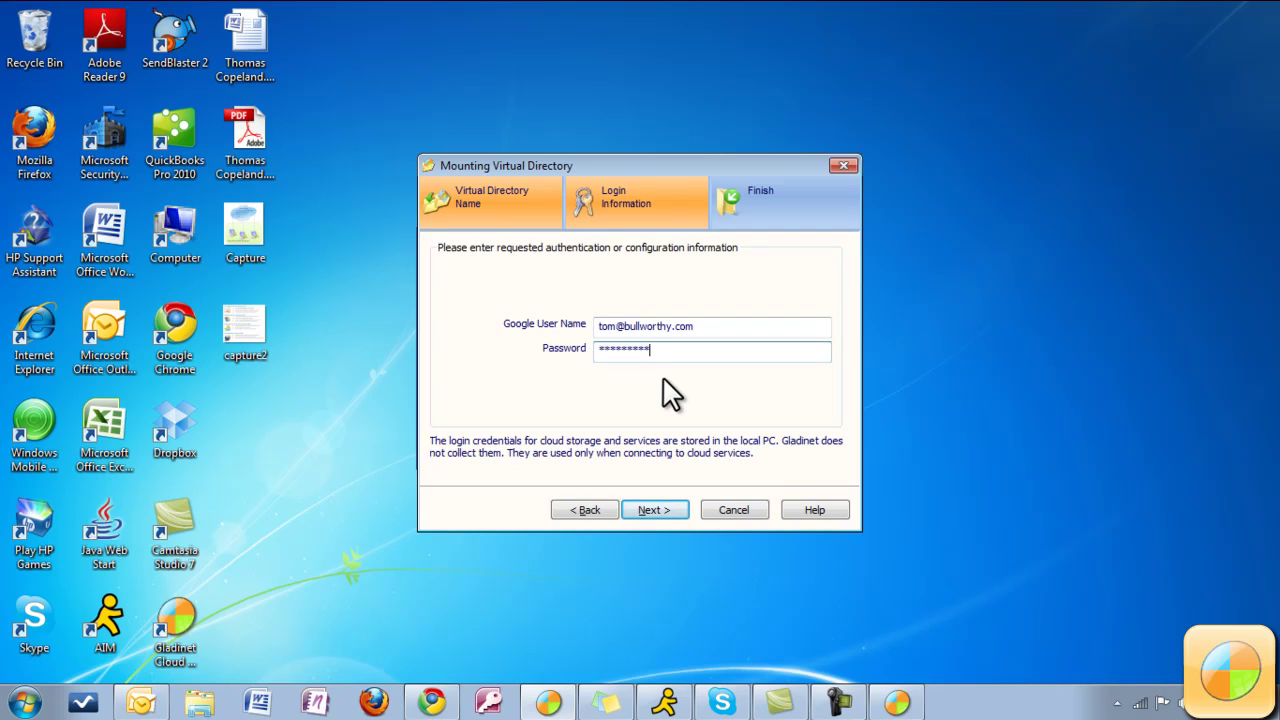
pyautogui.press('Return')
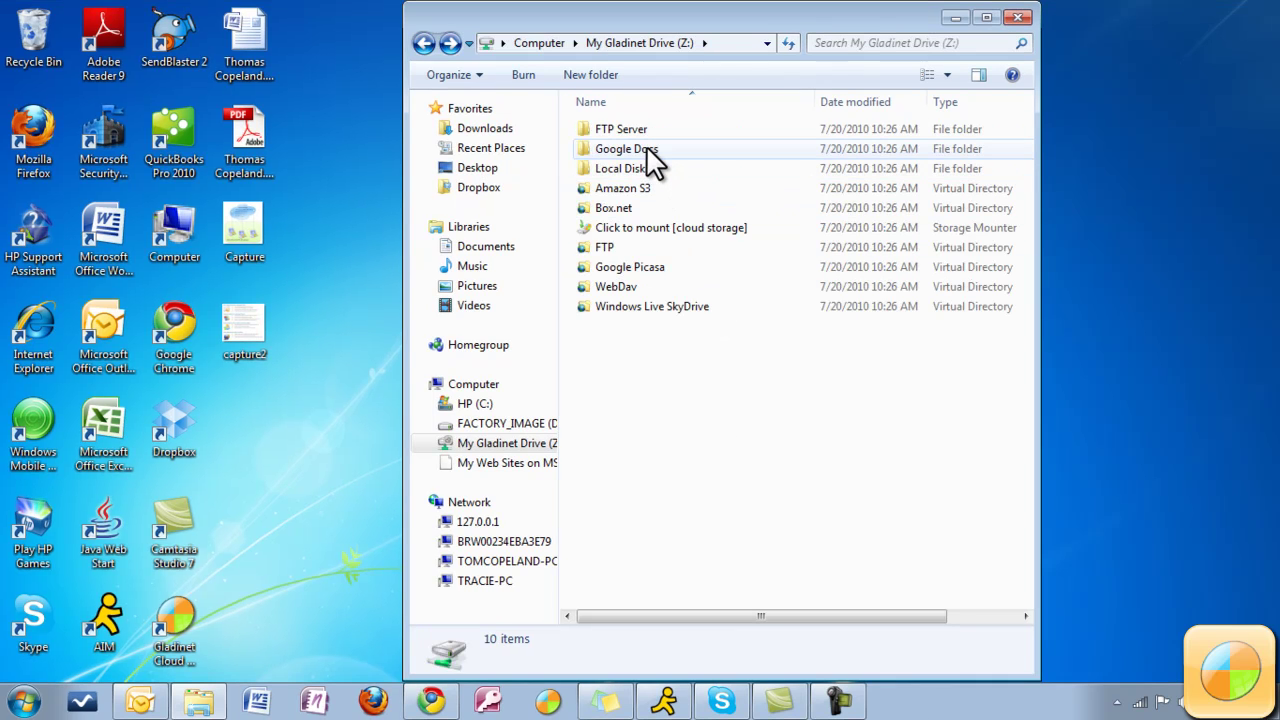
# Browse the Google Docs folder, then the Local Disk folder holding Binka Sample Expense Report.
pyautogui.moveTo(646, 147)
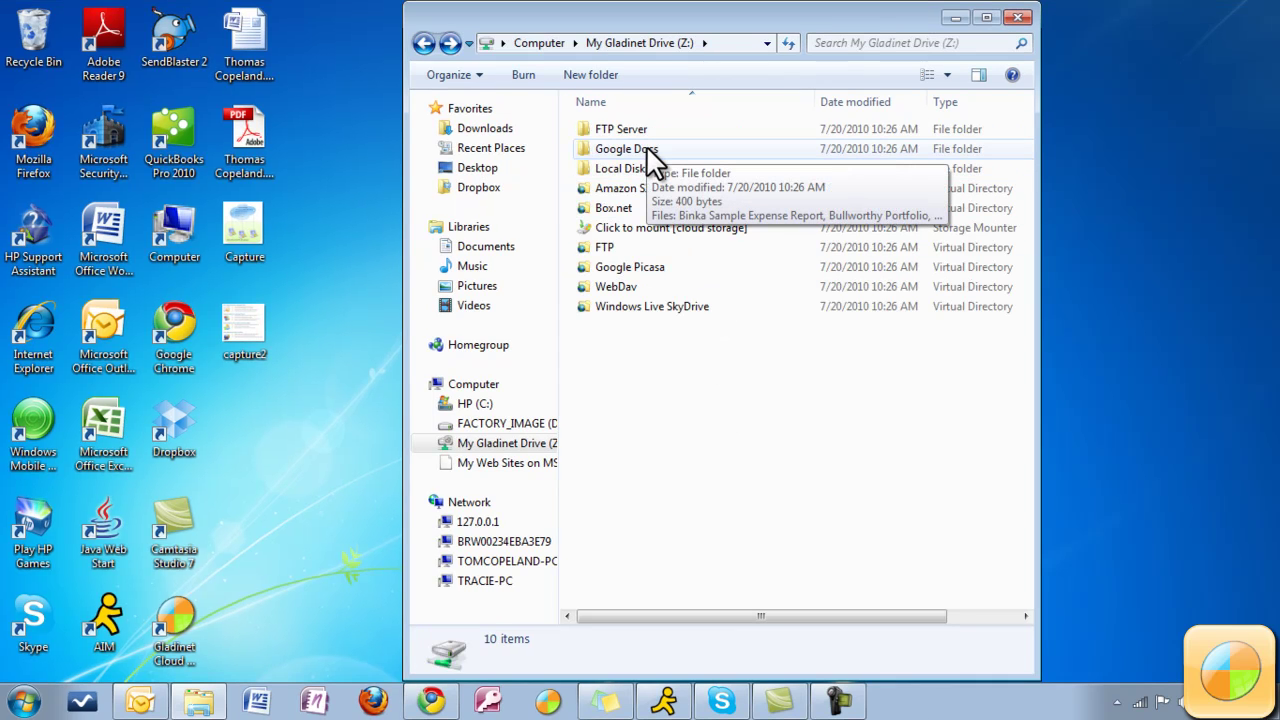
pyautogui.doubleClick(646, 145)
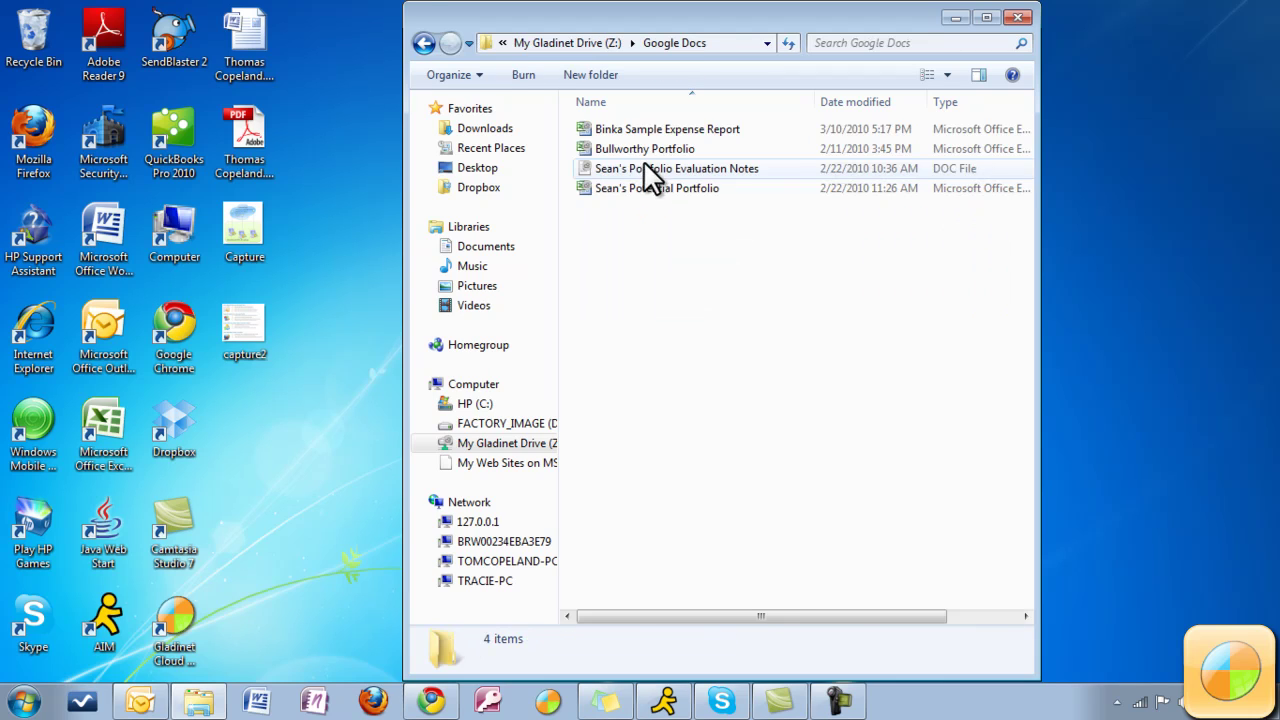
pyautogui.click(626, 130)
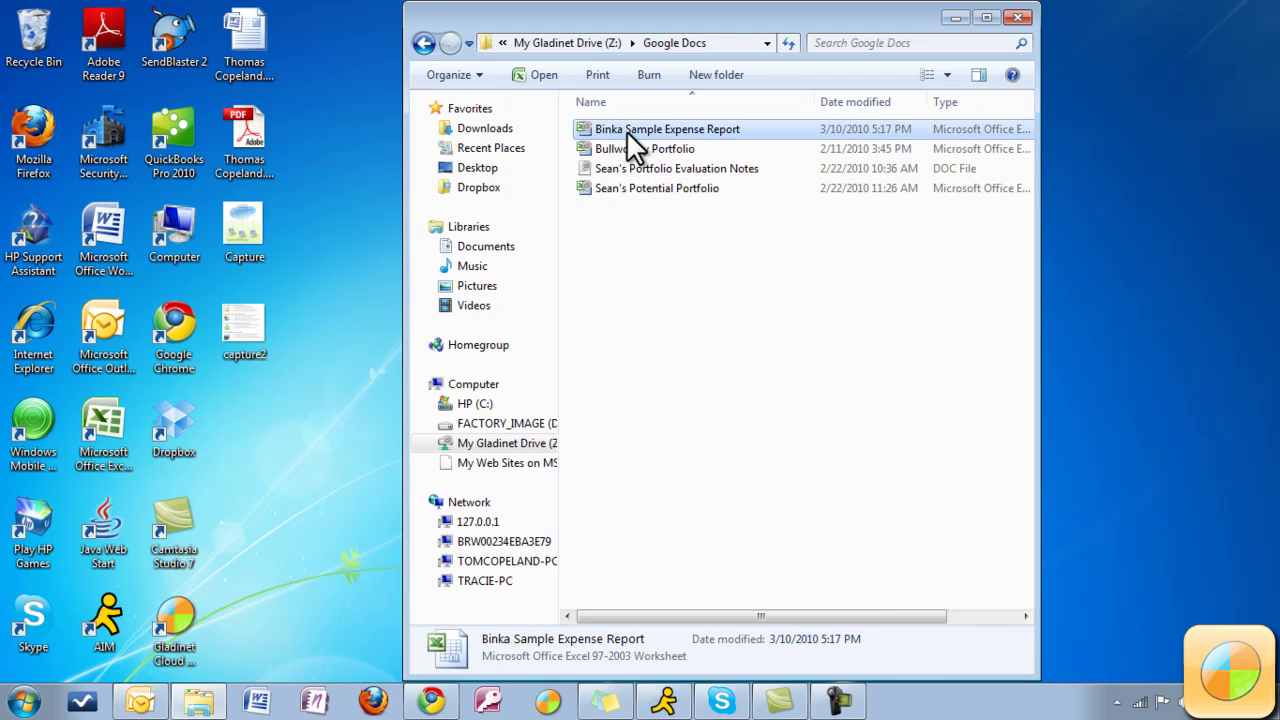
pyautogui.click(424, 43)
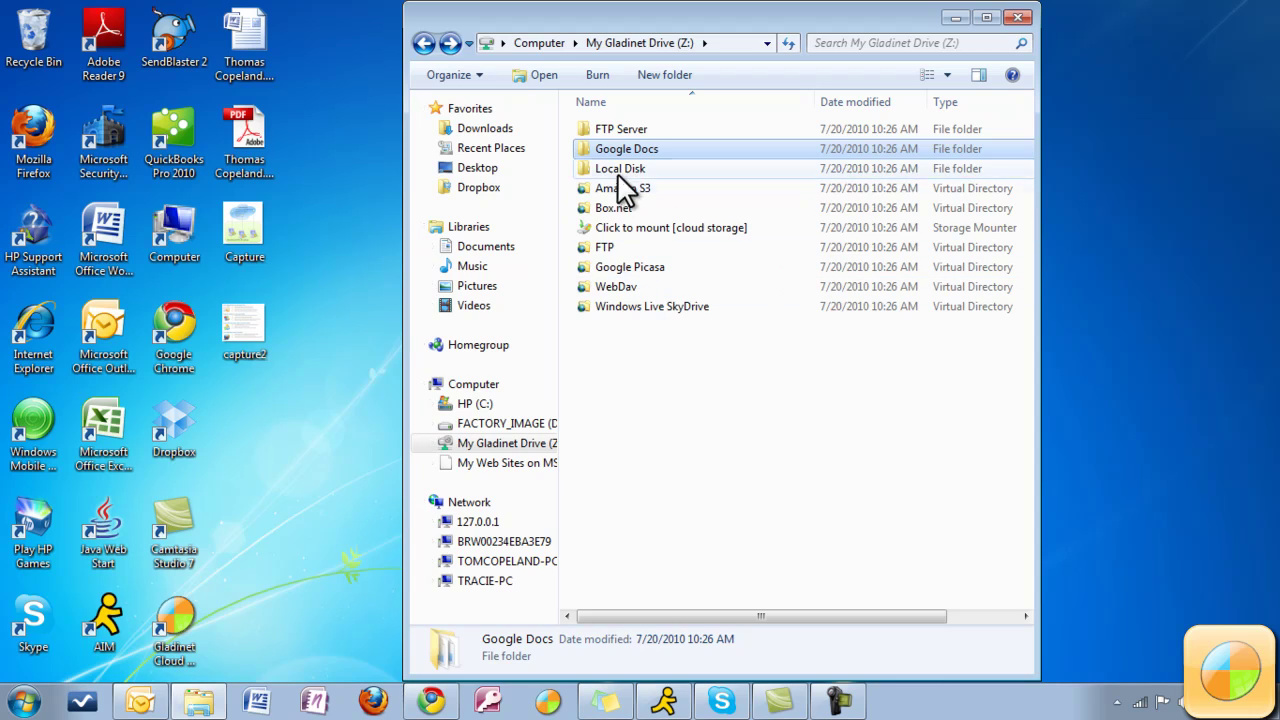
pyautogui.doubleClick(617, 168)
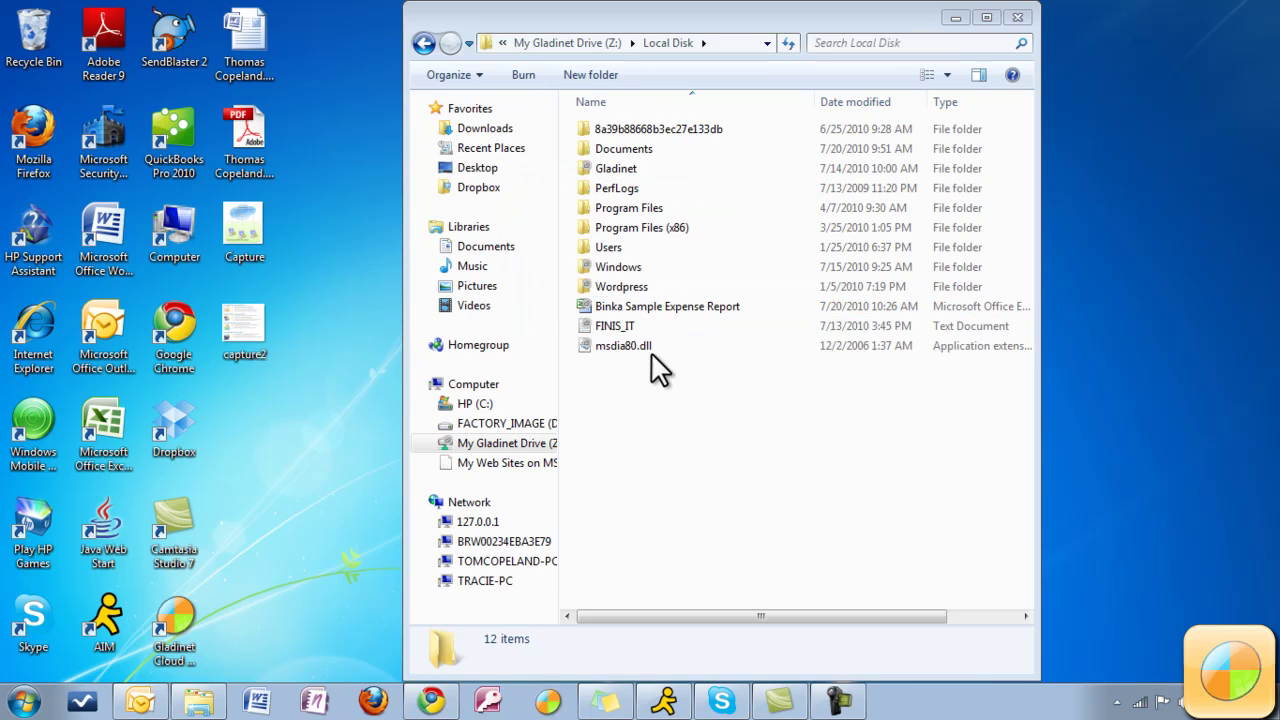
pyautogui.click(657, 308)
pyautogui.click(662, 400)
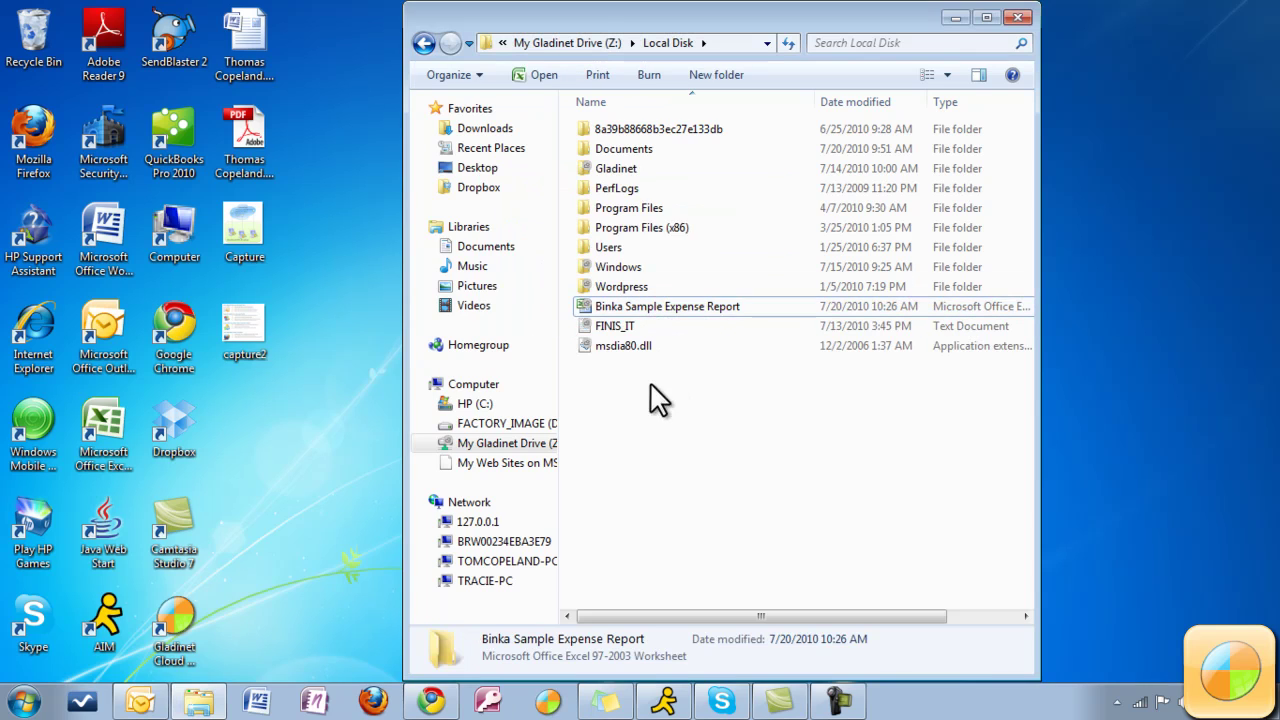
# Close Explorer, relaunch Gladinet, and view the empty Backup Tasks list in the Management Console.
pyautogui.click(1018, 18)
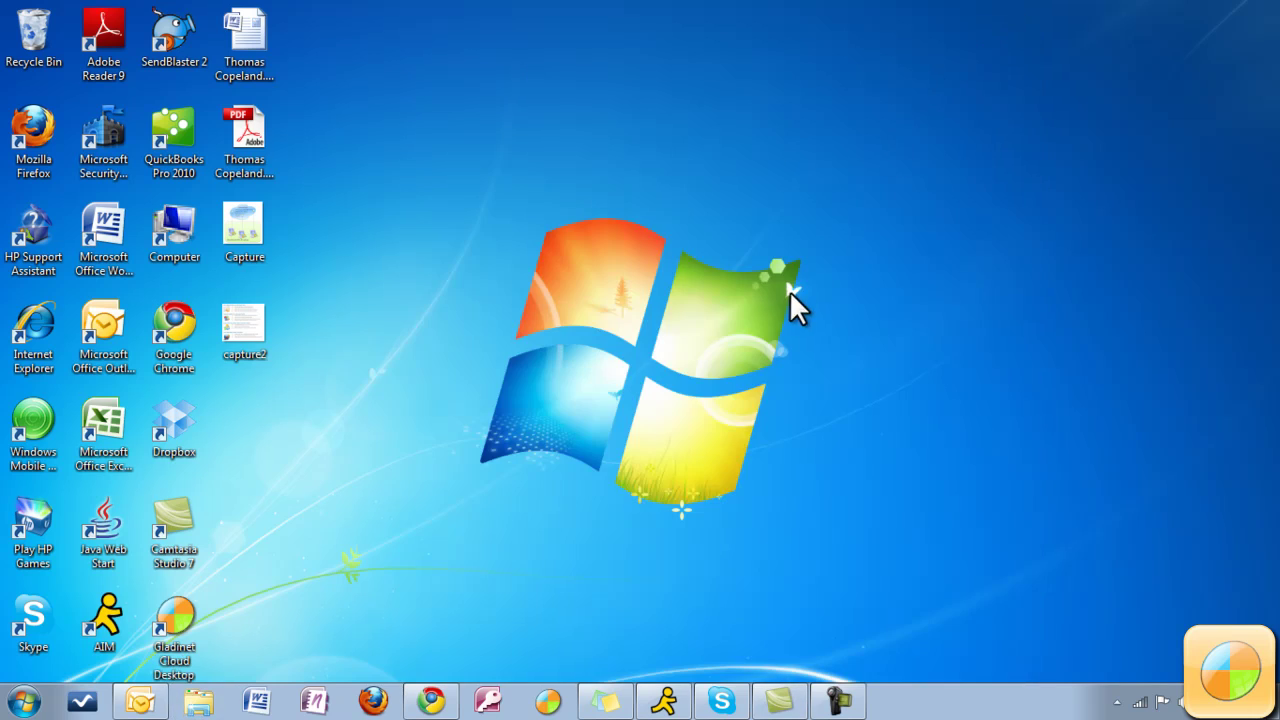
pyautogui.doubleClick(187, 645)
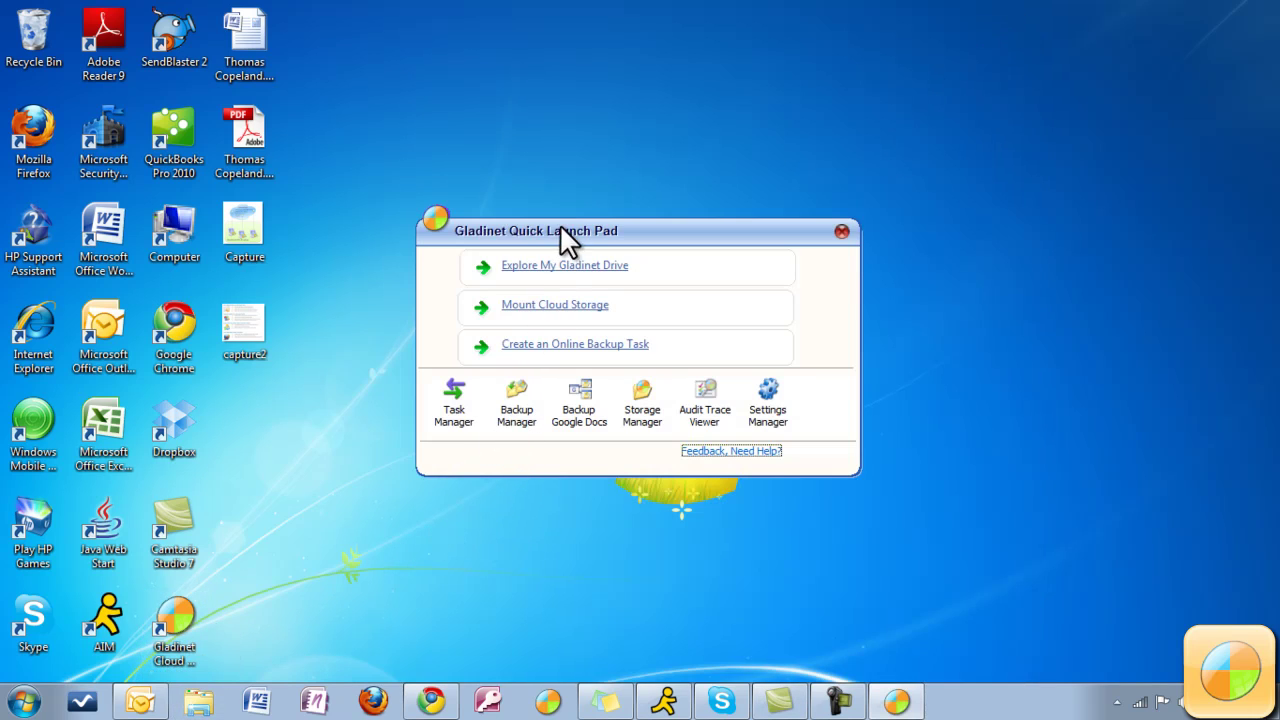
pyautogui.click(568, 345)
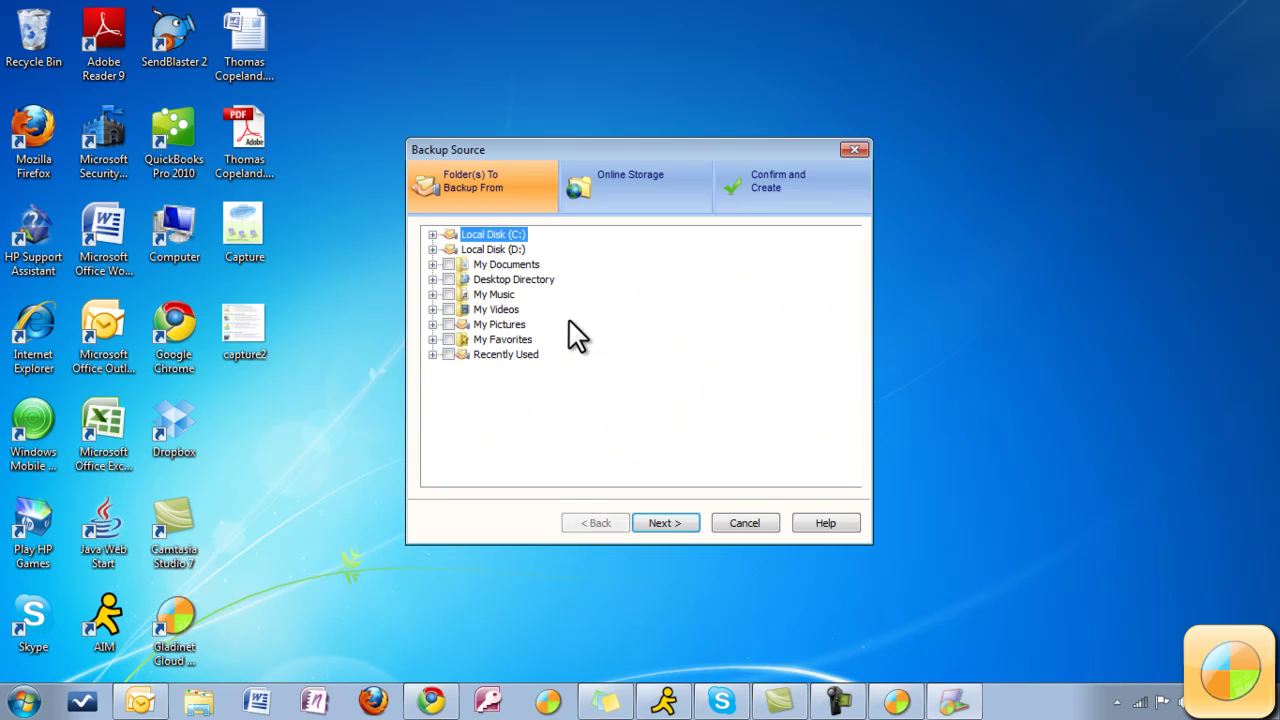
pyautogui.click(859, 150)
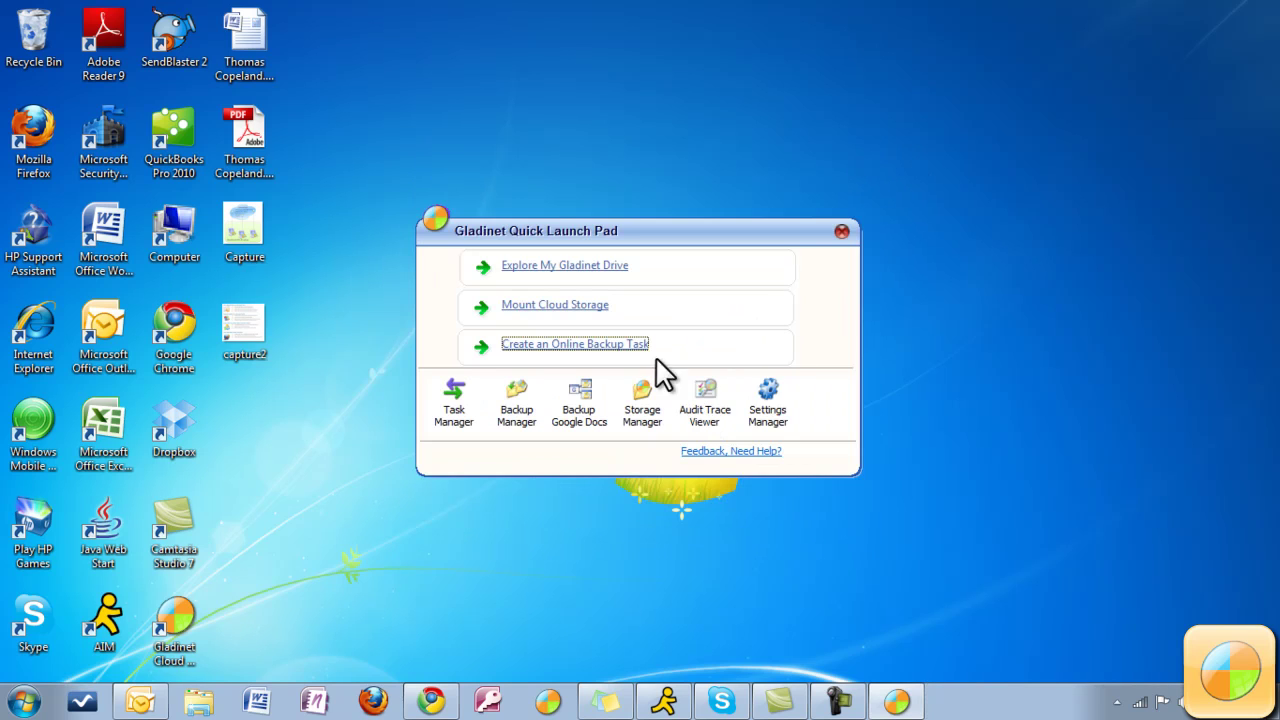
pyautogui.click(524, 408)
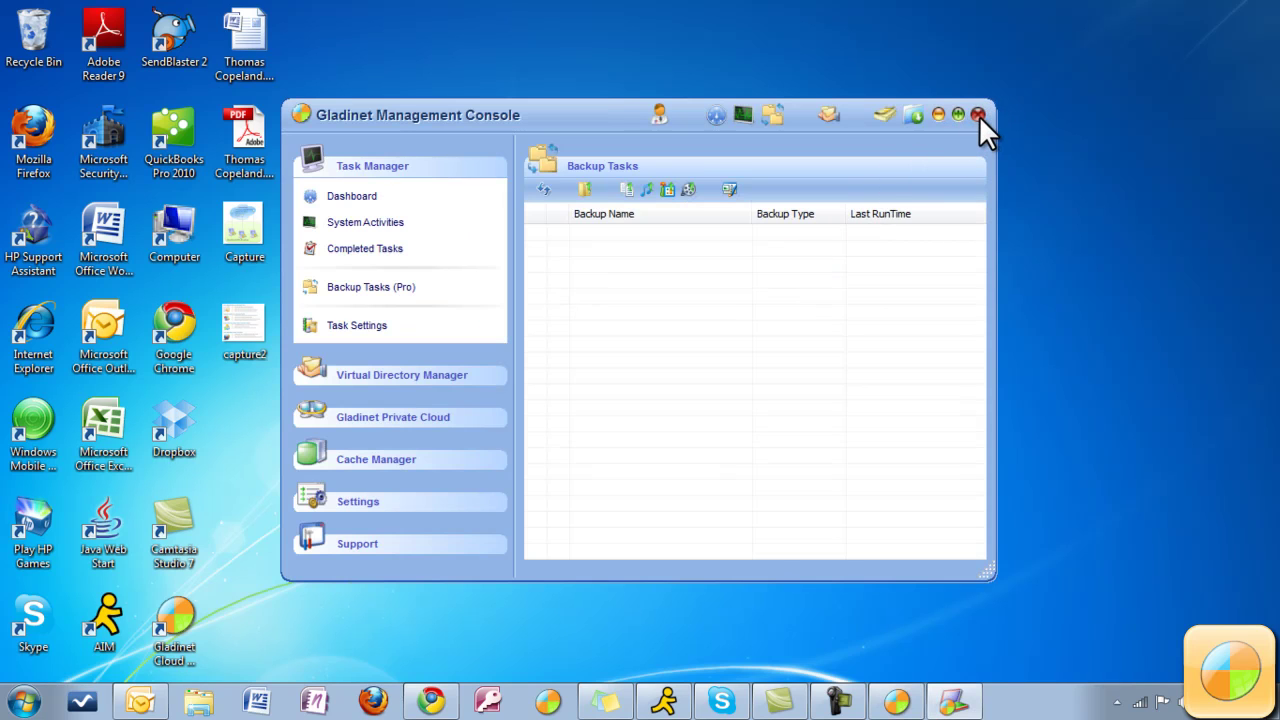
# Close the Management Console and Quick Launch Pad, browse the tray's backup menu, then dismiss it.
pyautogui.click(978, 114)
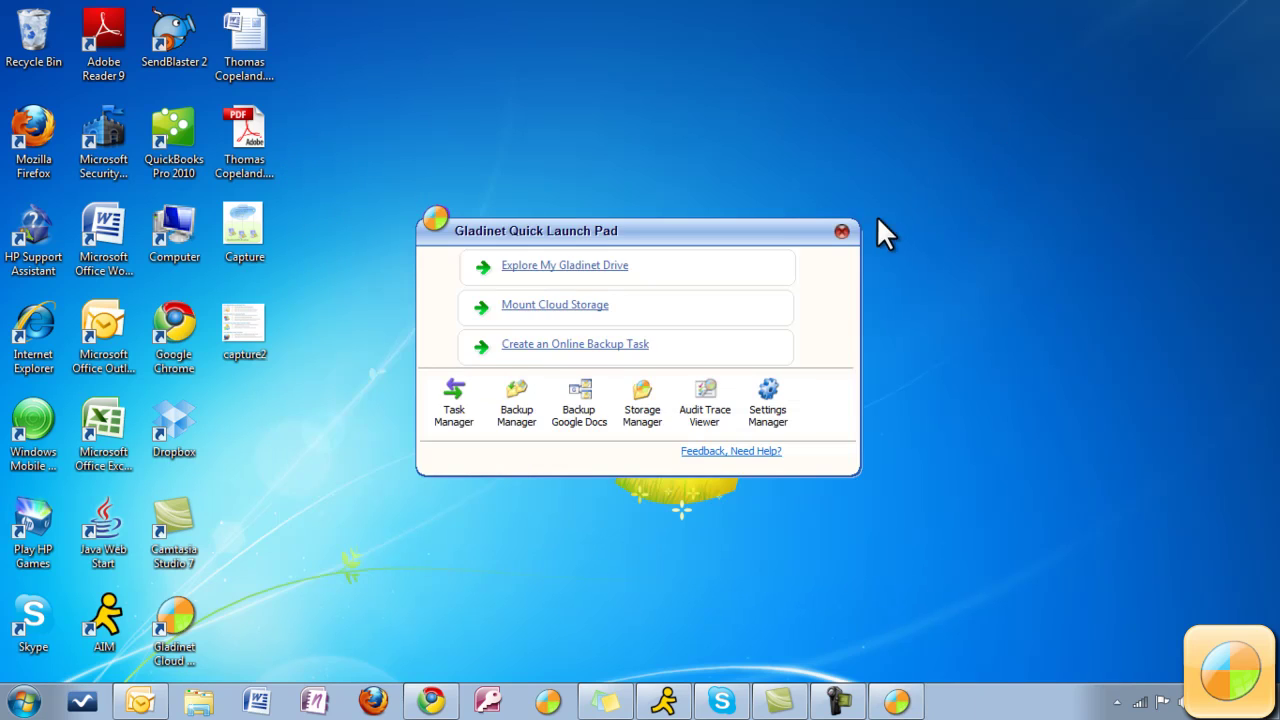
pyautogui.click(843, 228)
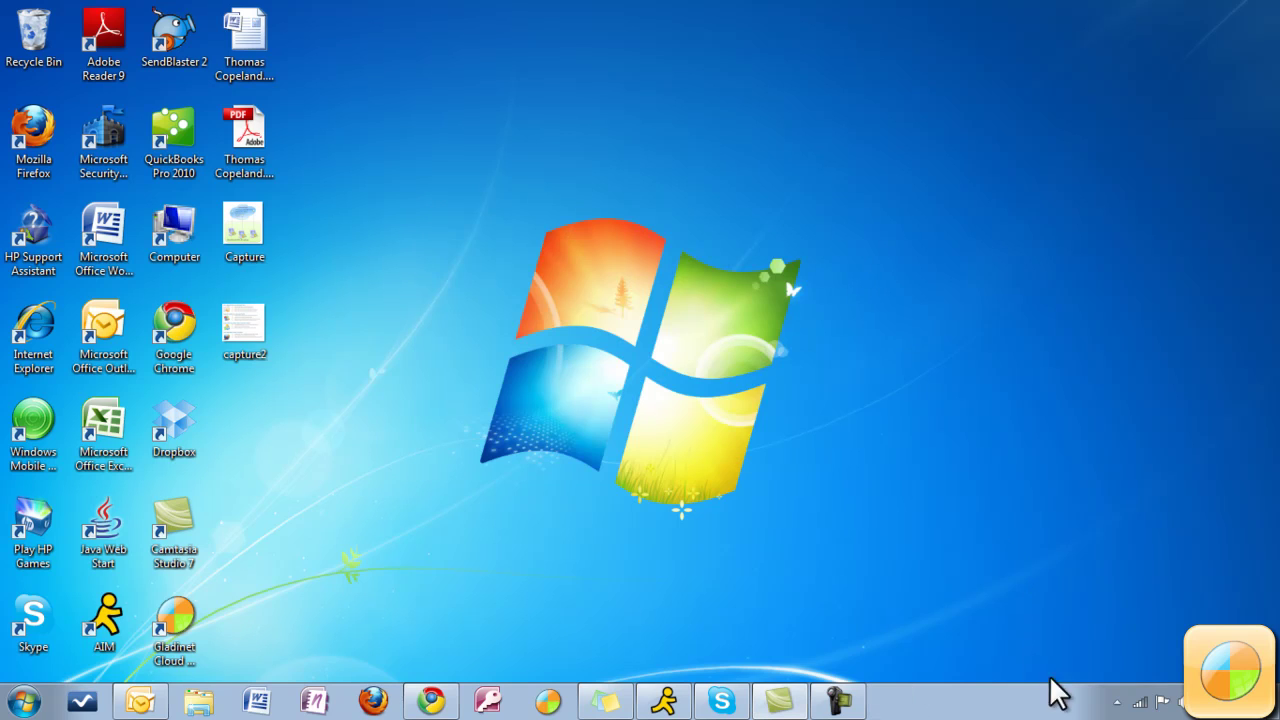
pyautogui.click(1116, 703)
pyautogui.rightClick(1098, 621)
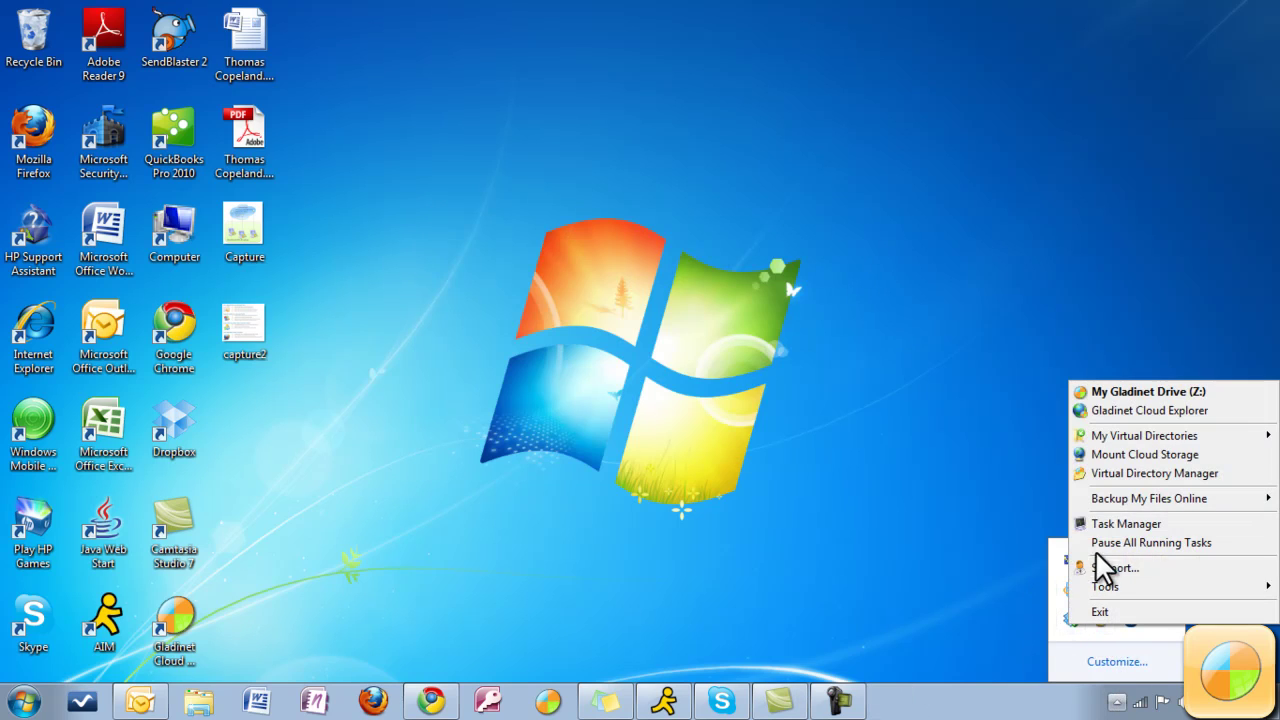
pyautogui.moveTo(1120, 510)
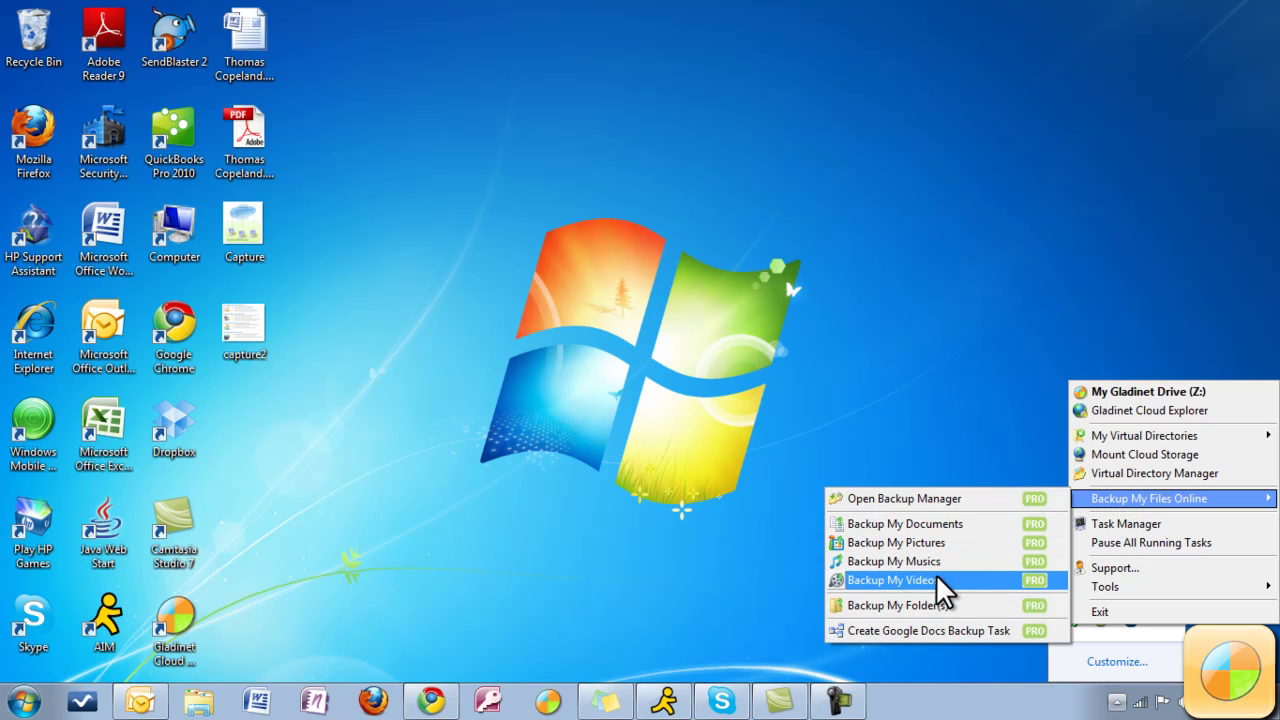
pyautogui.click(172, 645)
# Start an online backup task from My Documents to the Google Docs destination.
pyautogui.doubleClick(172, 655)
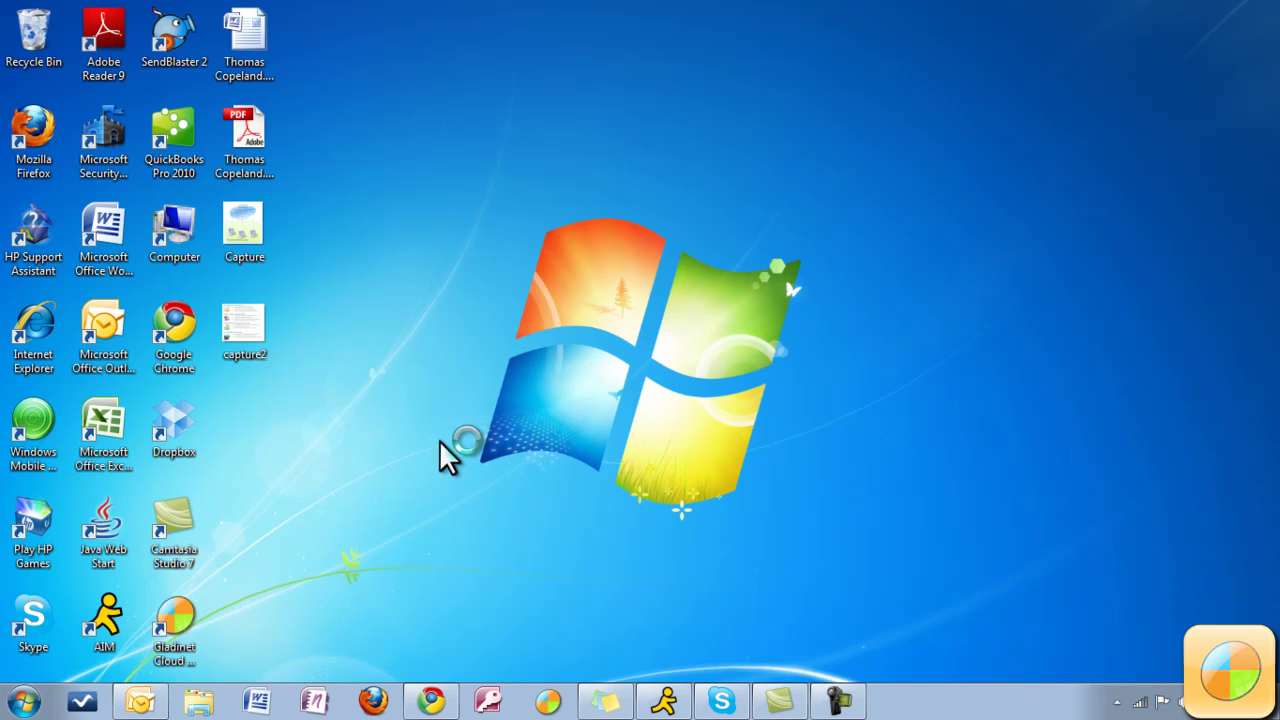
pyautogui.click(531, 346)
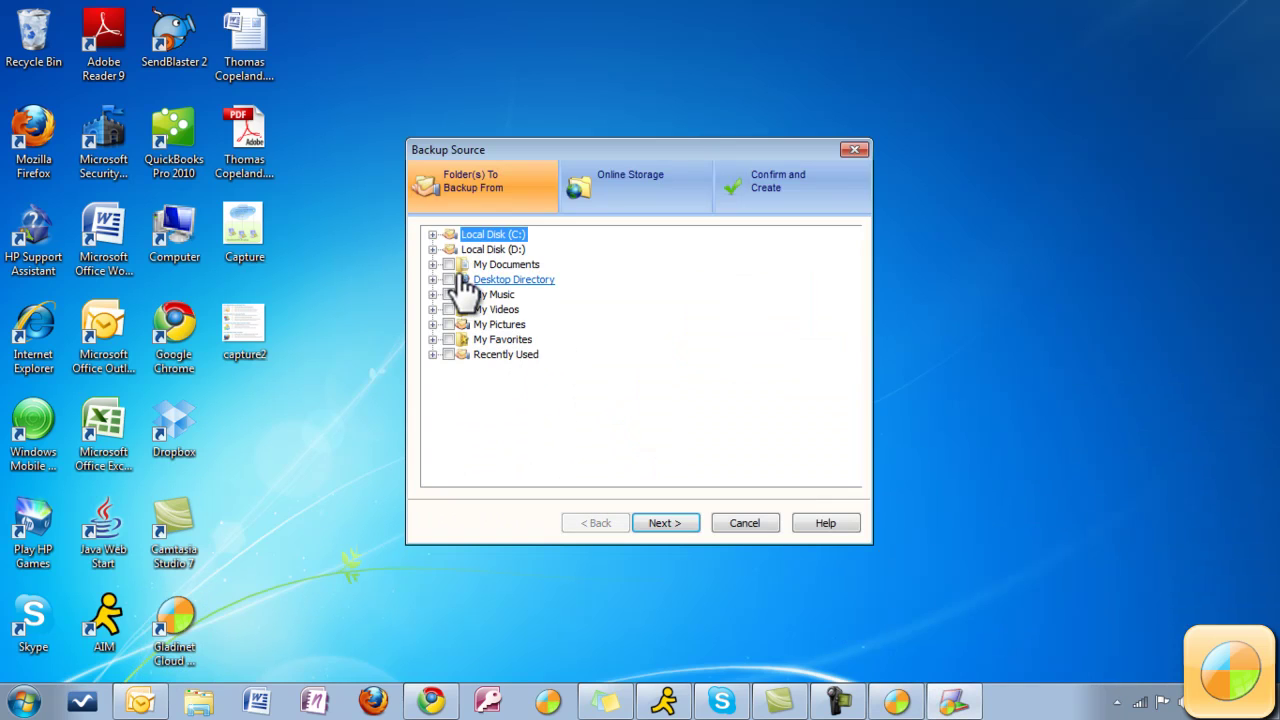
pyautogui.click(672, 521)
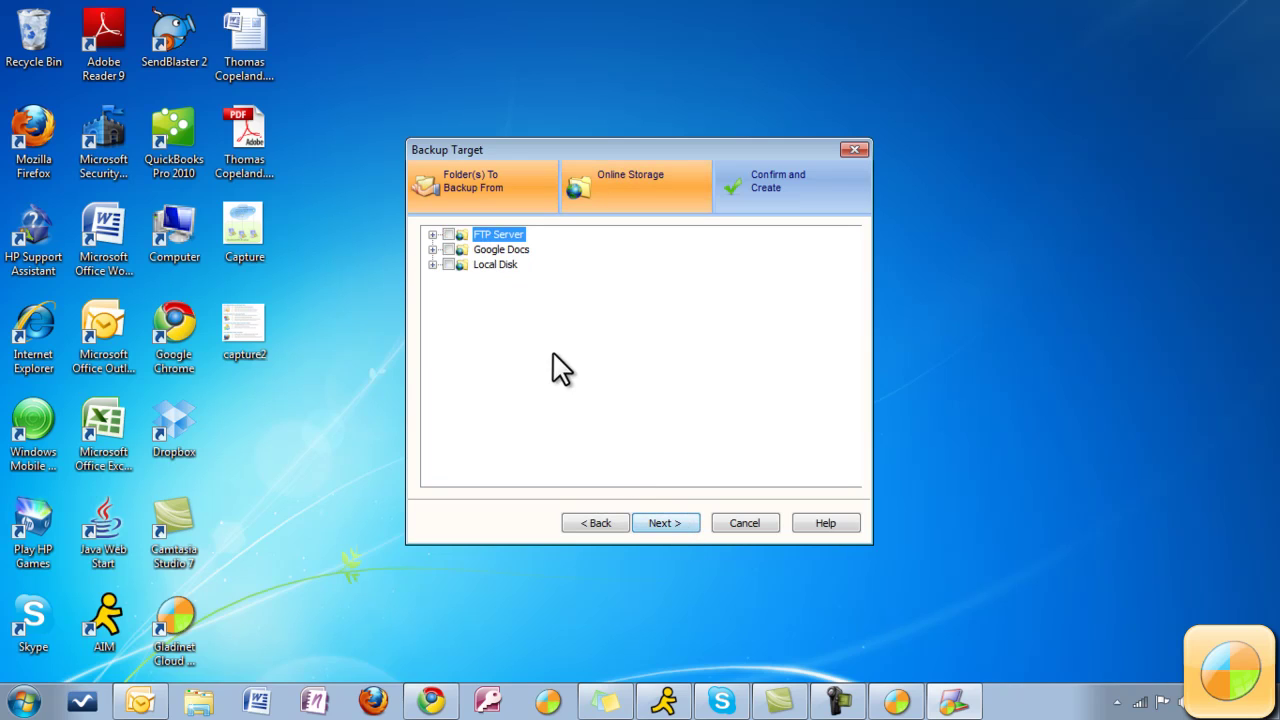
pyautogui.click(448, 247)
pyautogui.click(670, 524)
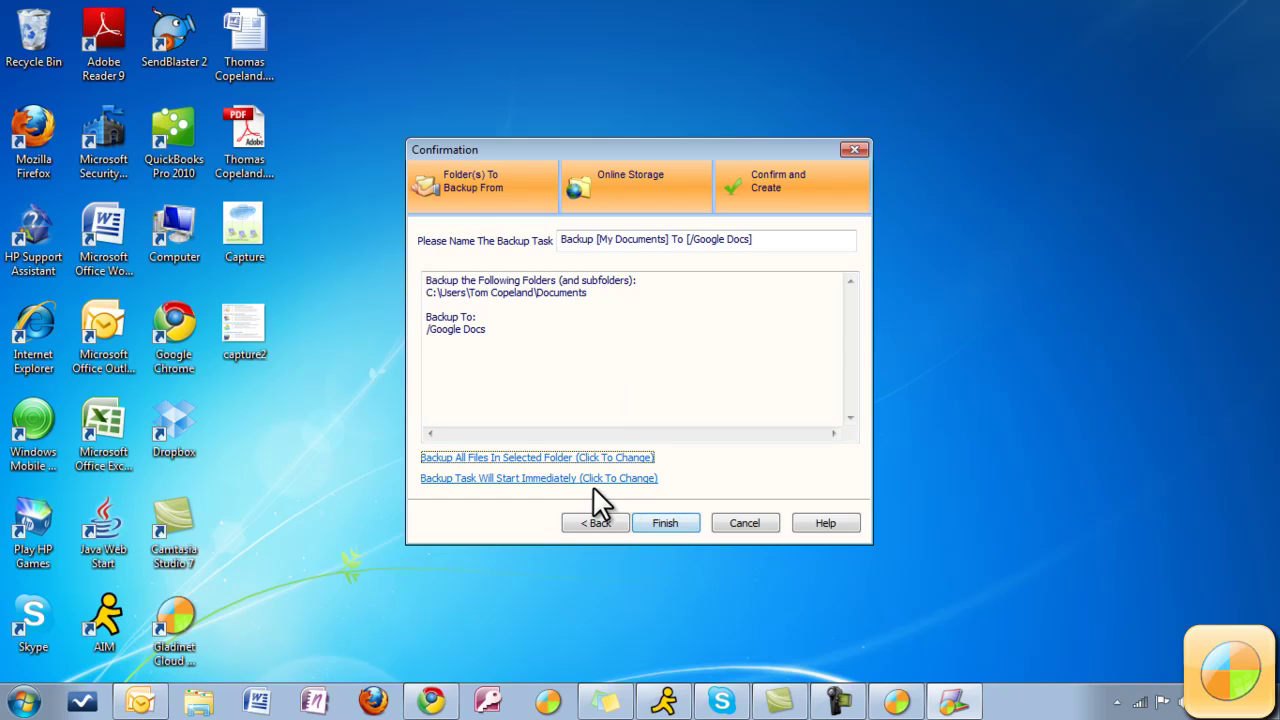
# Review the schedule options, keeping Automatic Backup, and close them unchanged.
pyautogui.click(514, 478)
pyautogui.click(534, 265)
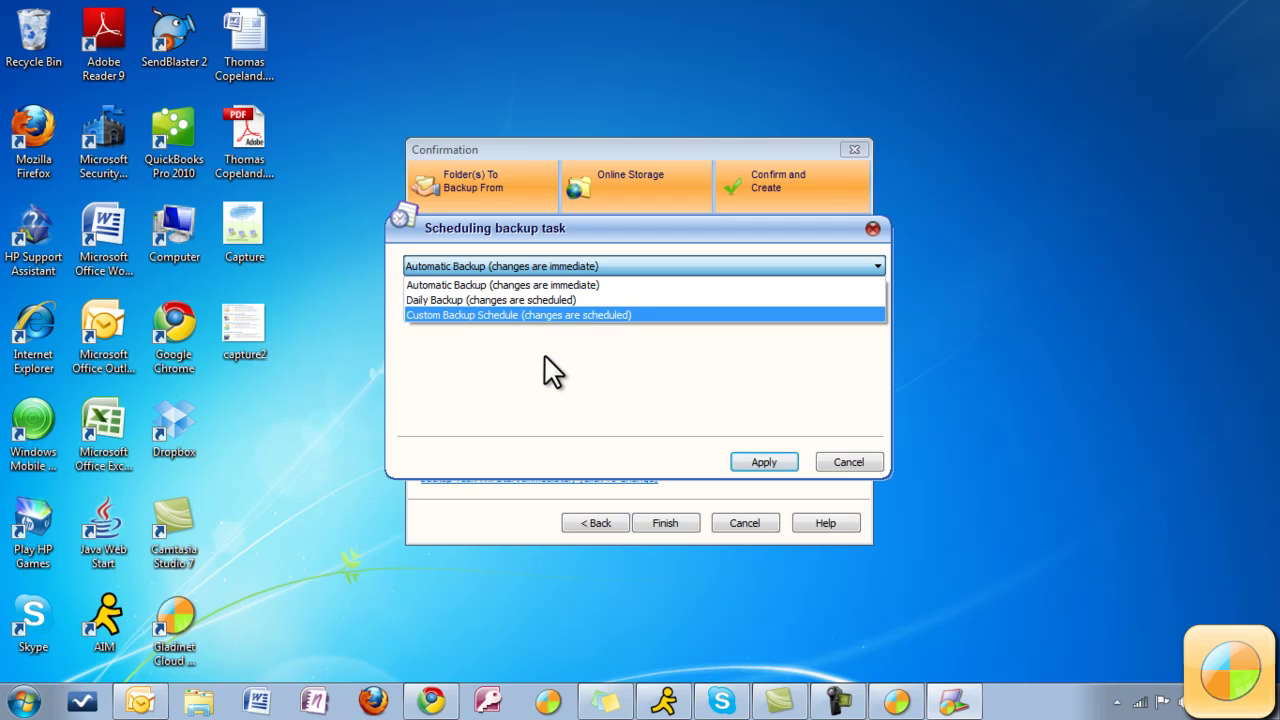
pyautogui.click(565, 394)
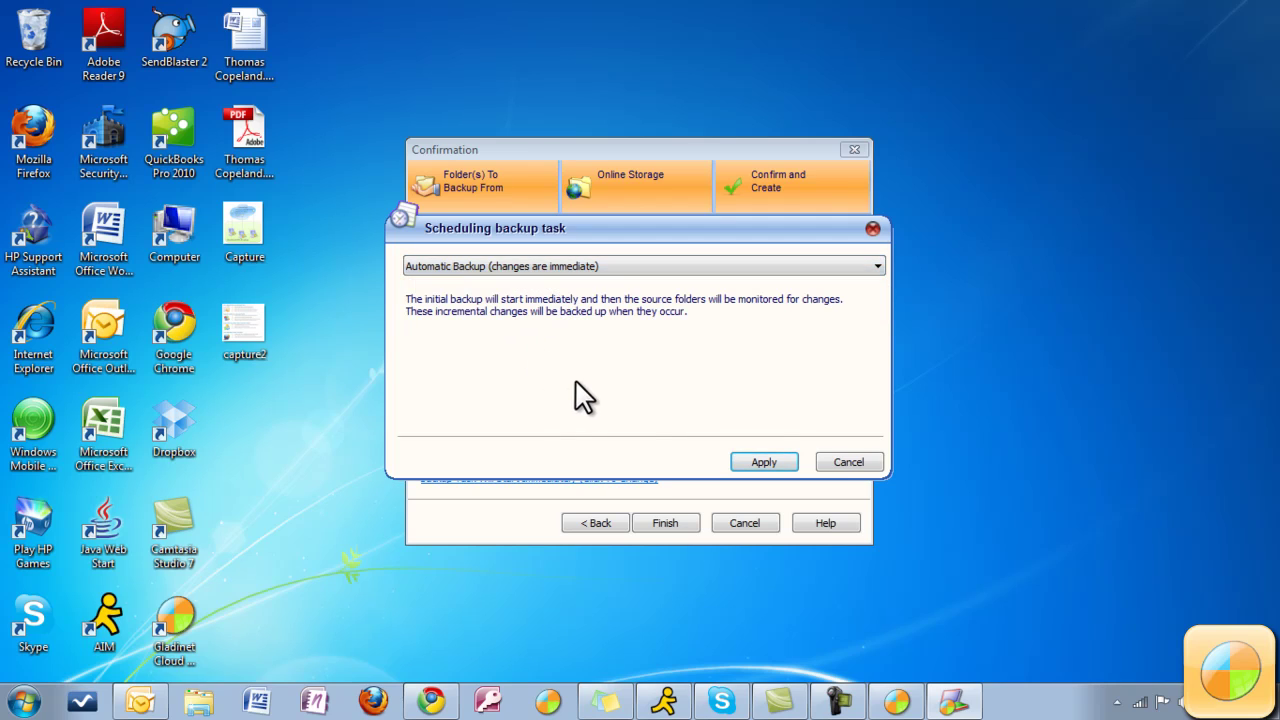
pyautogui.click(848, 462)
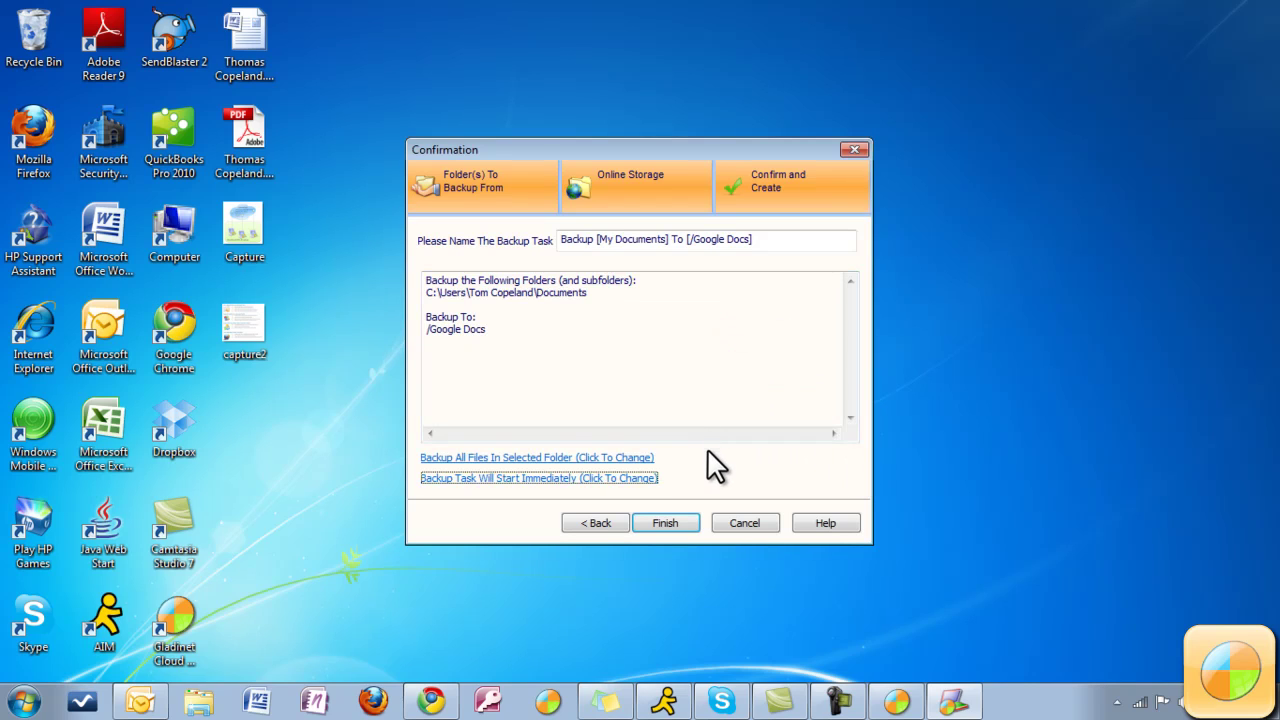
# Finish the My Documents-to-Google Docs backup task, confirm it in Backup Manager, and close the console.
pyautogui.click(684, 520)
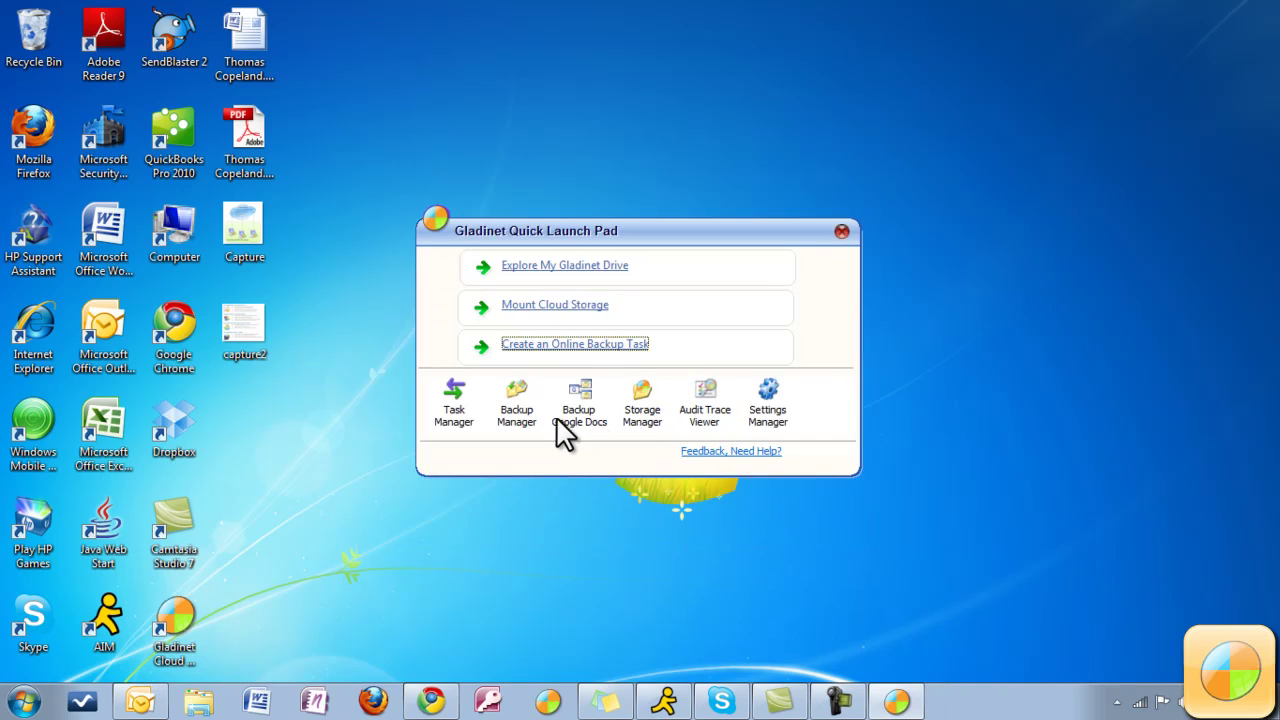
pyautogui.click(523, 414)
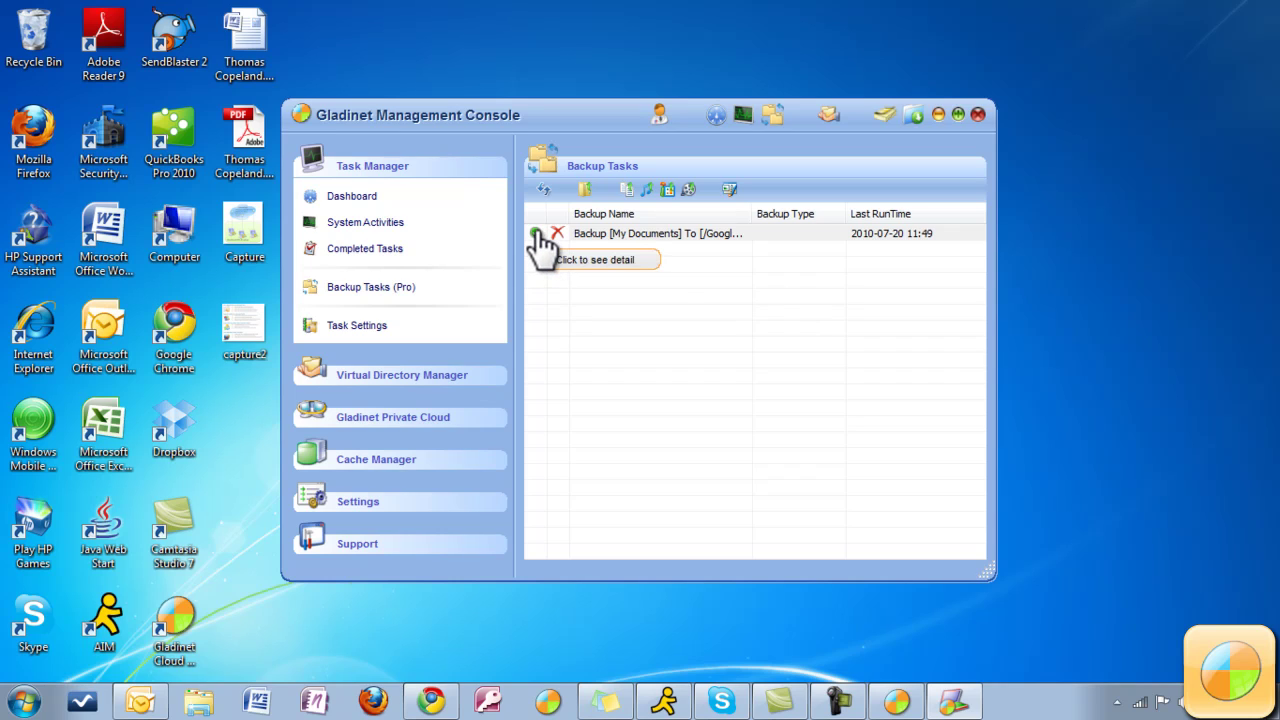
pyautogui.rightClick(536, 231)
pyautogui.click(749, 357)
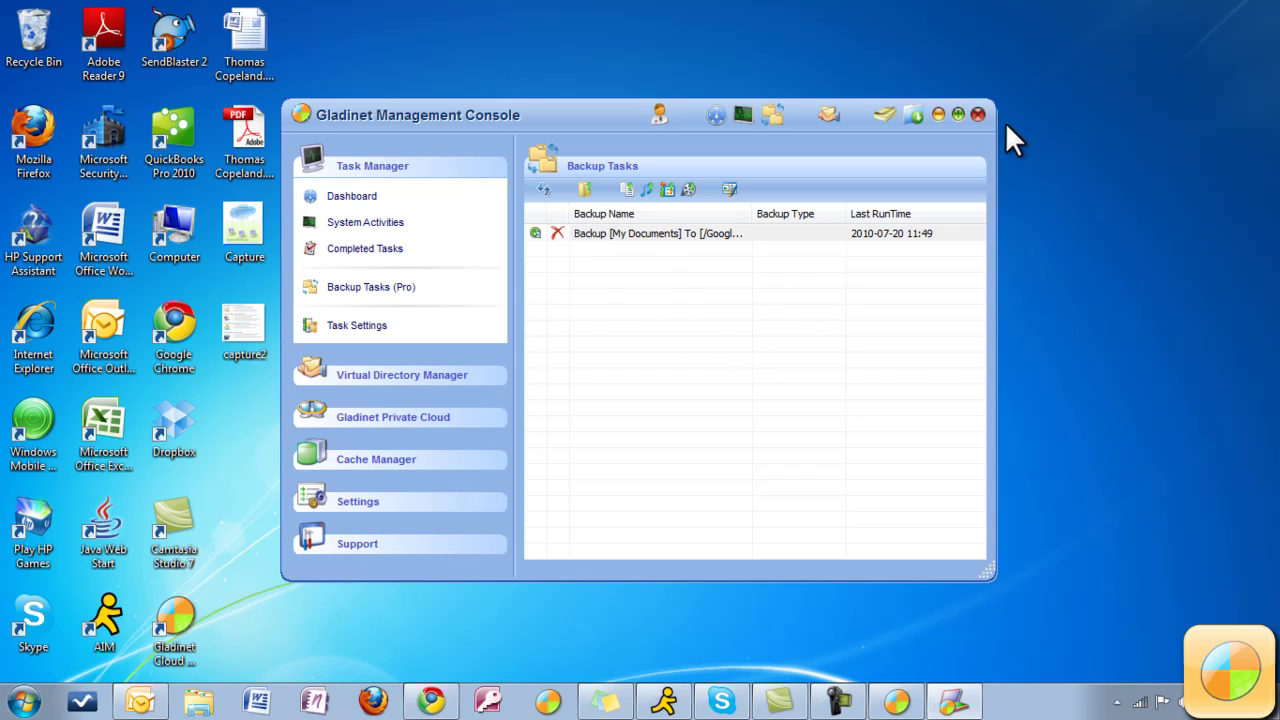
pyautogui.click(977, 114)
# Open My Gladinet Drive (Z:) in Windows Explorer.
pyautogui.click(843, 231)
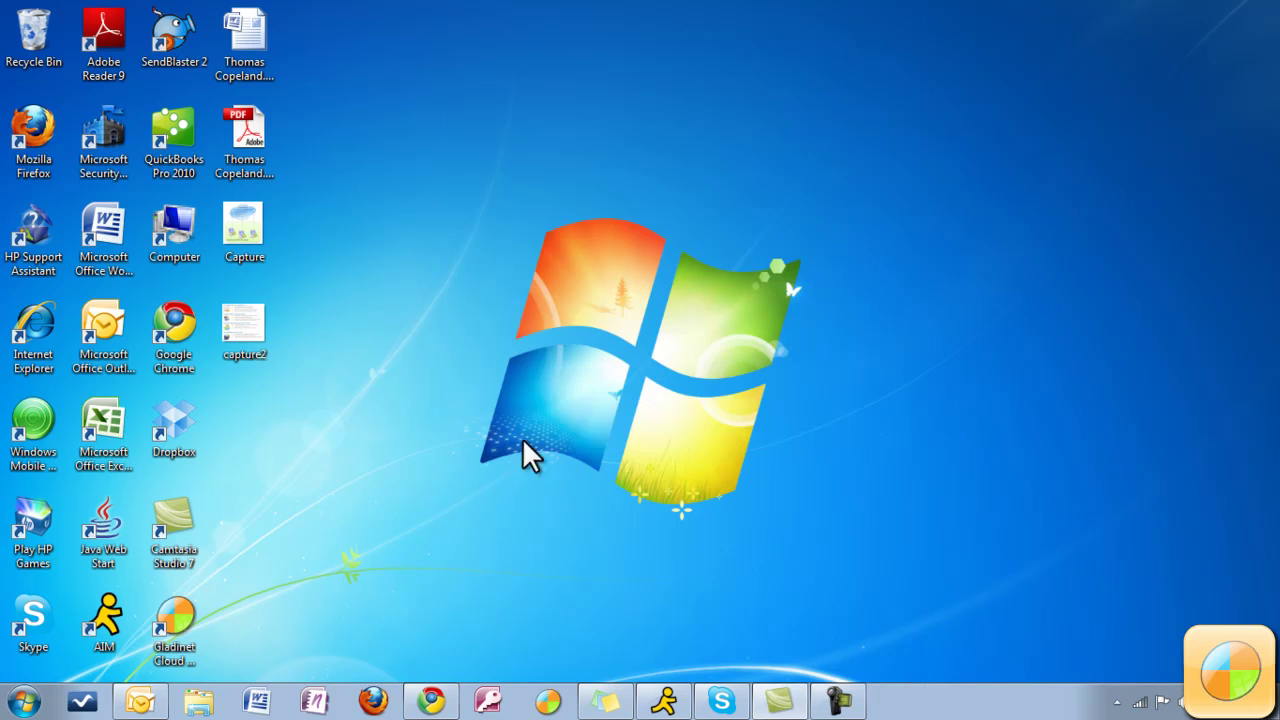
pyautogui.press('super+3')
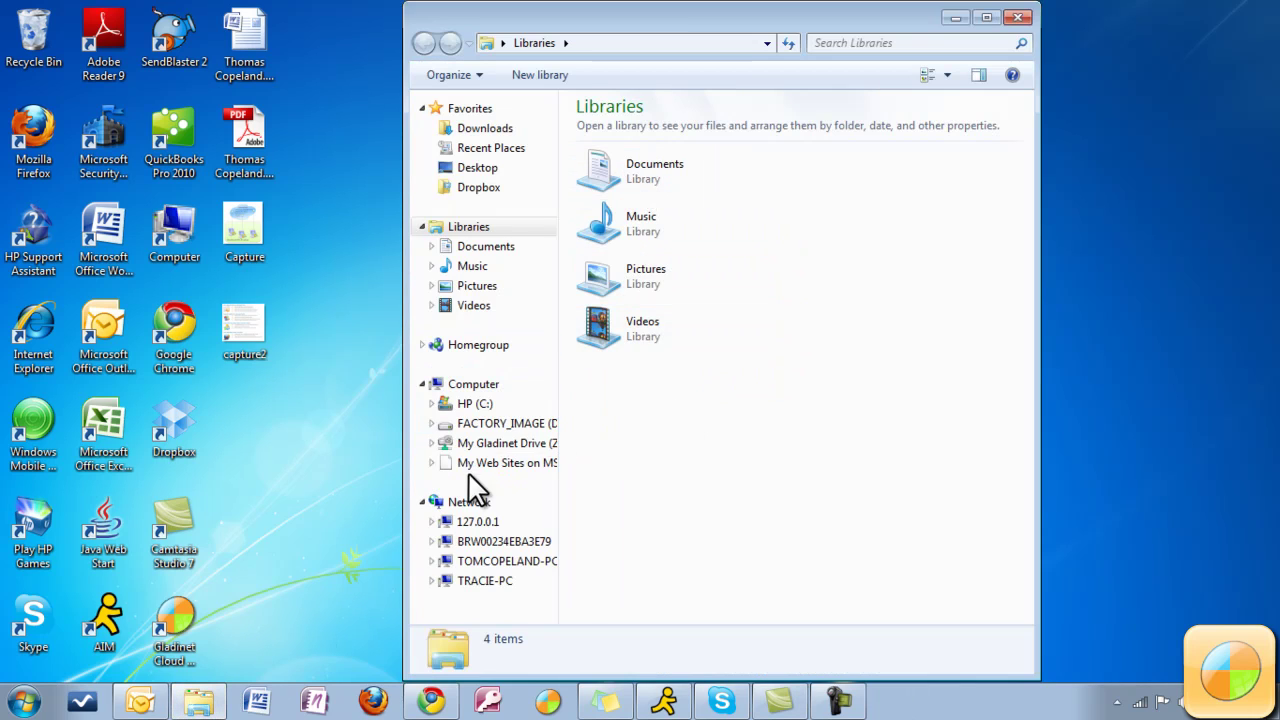
pyautogui.click(490, 443)
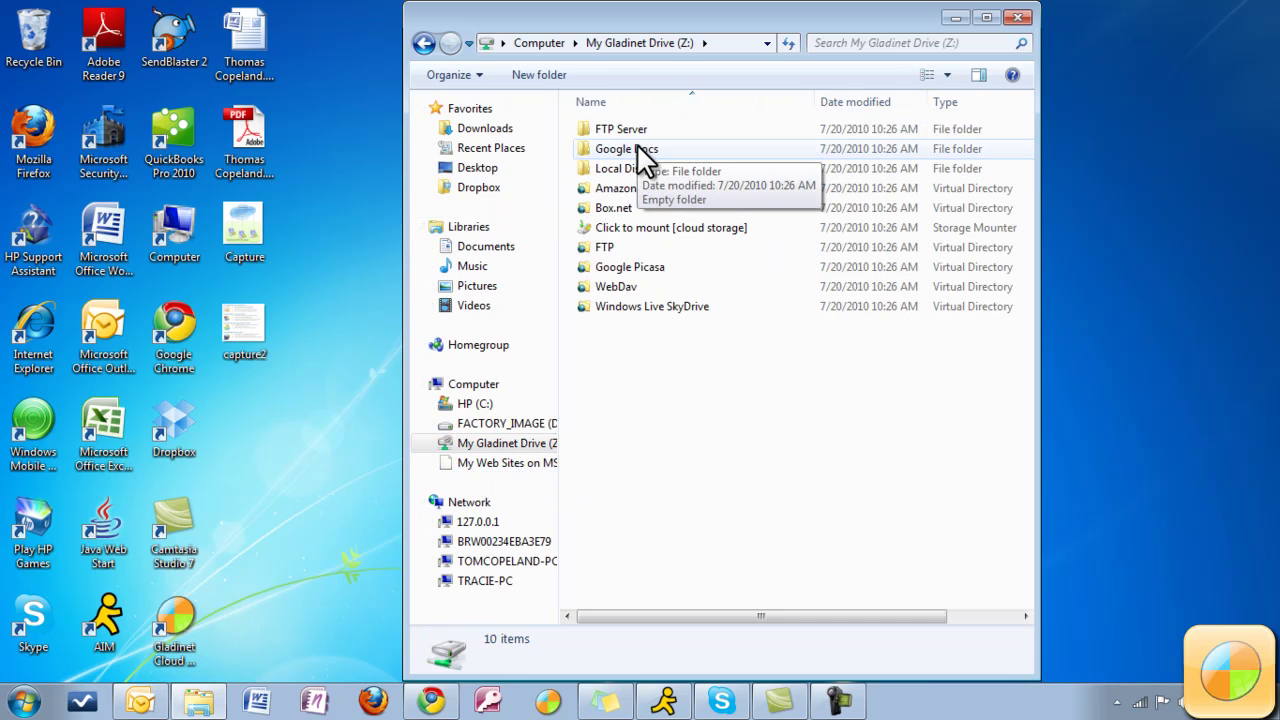
# Check the new backed-up Documents folder inside Google Docs, then return to the Z: listing.
pyautogui.doubleClick(642, 156)
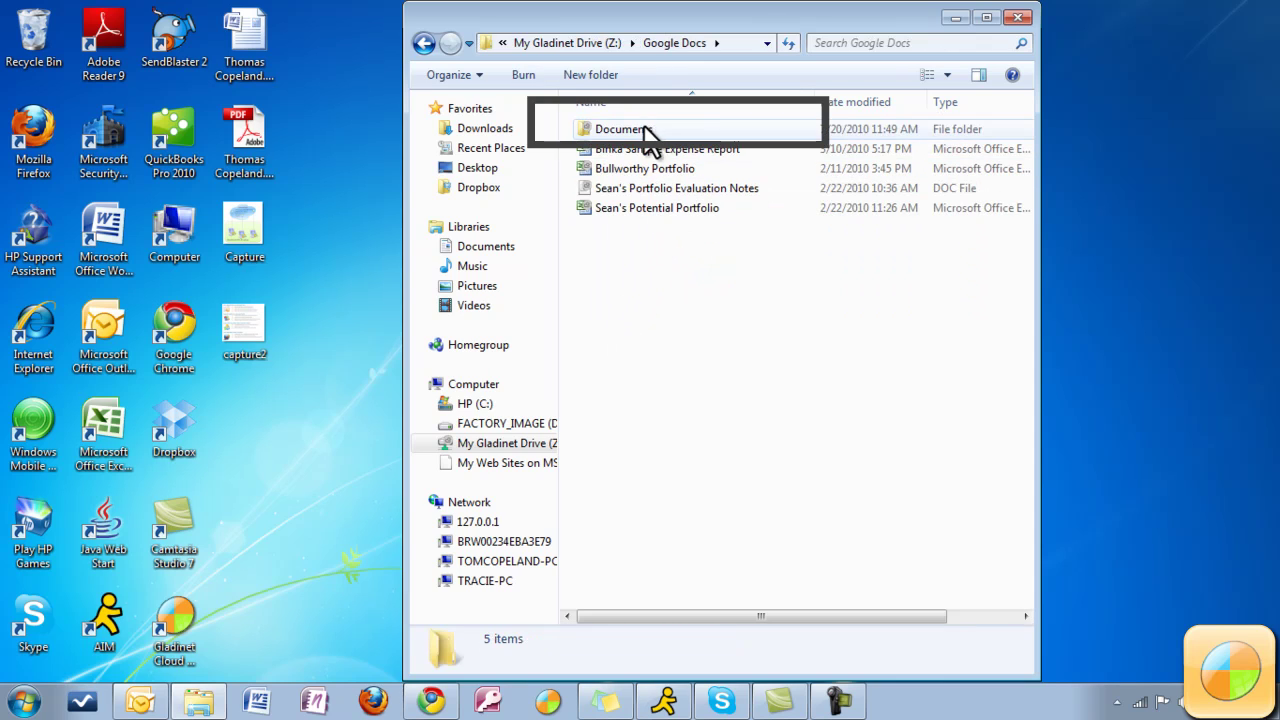
pyautogui.click(645, 131)
pyautogui.click(645, 313)
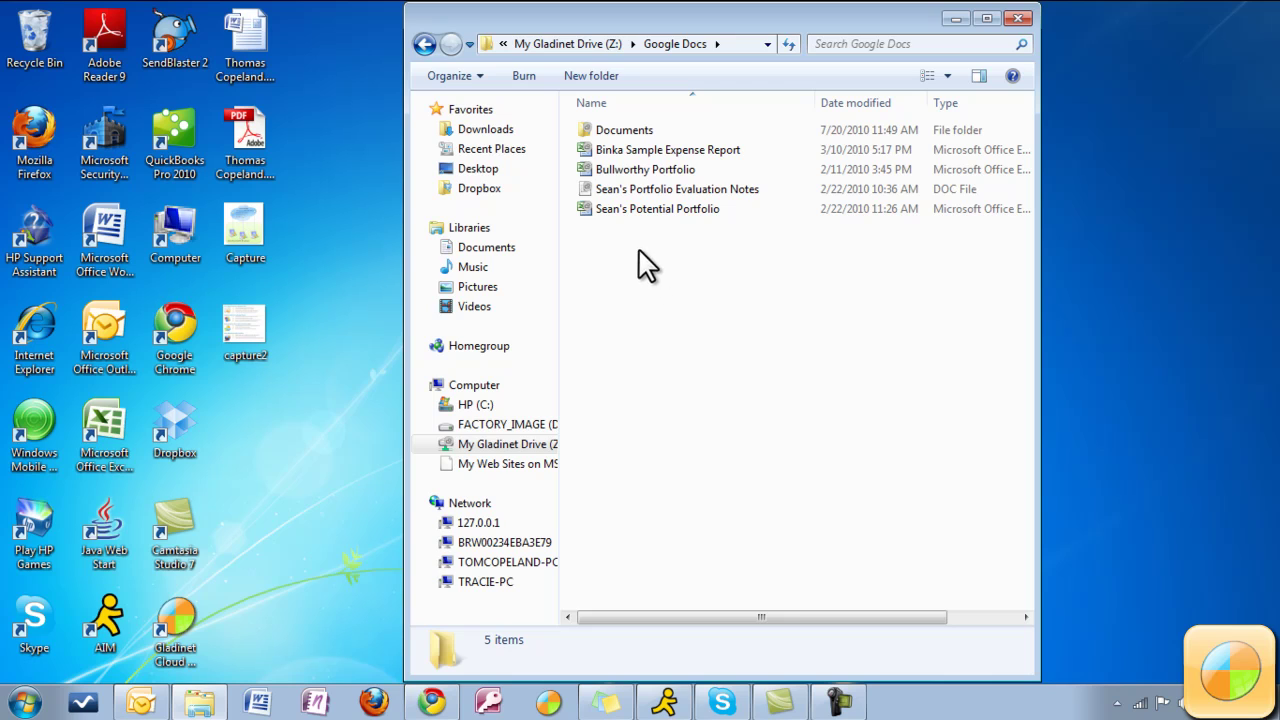
pyautogui.click(426, 45)
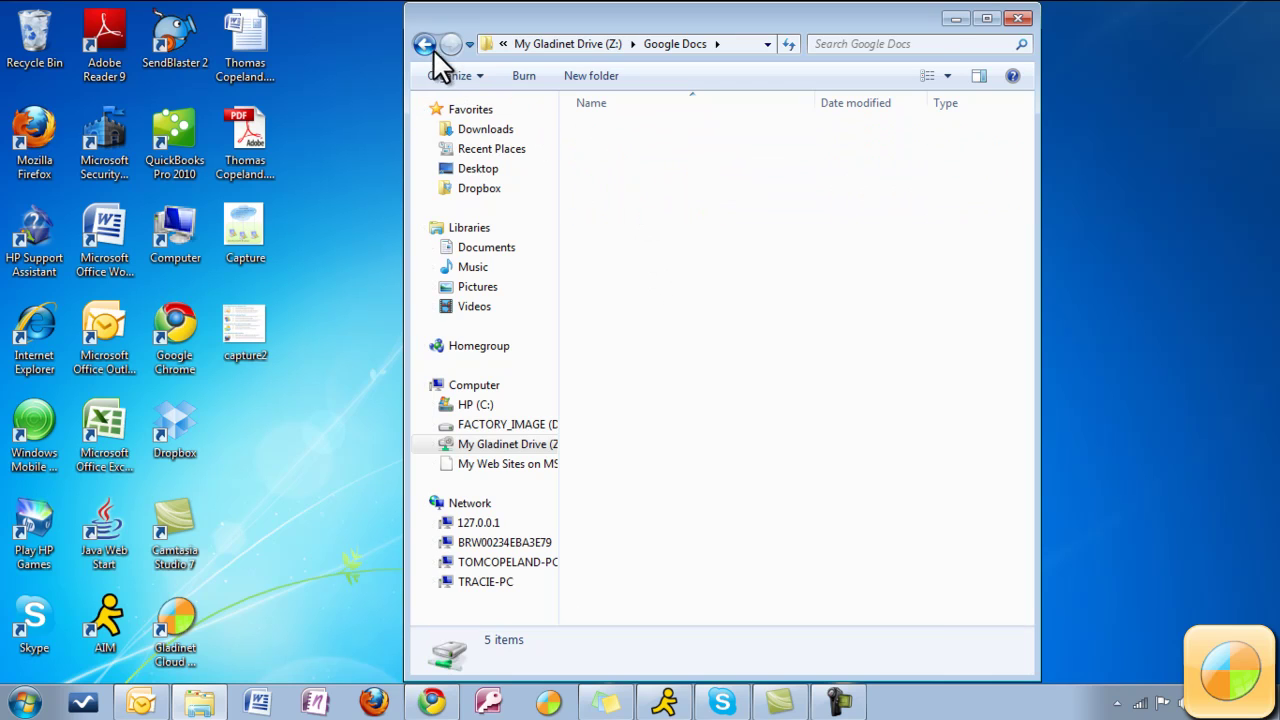